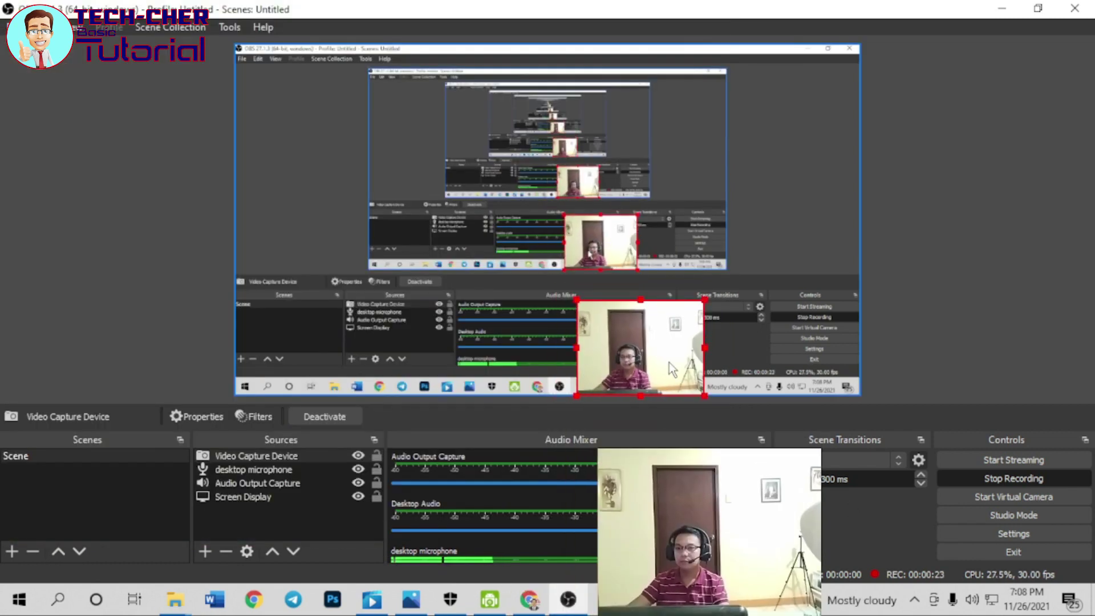
- Move the webcam overlay into the lower-right corner of the recording canvas and minimize OBS
drag(669, 362, 821, 355)
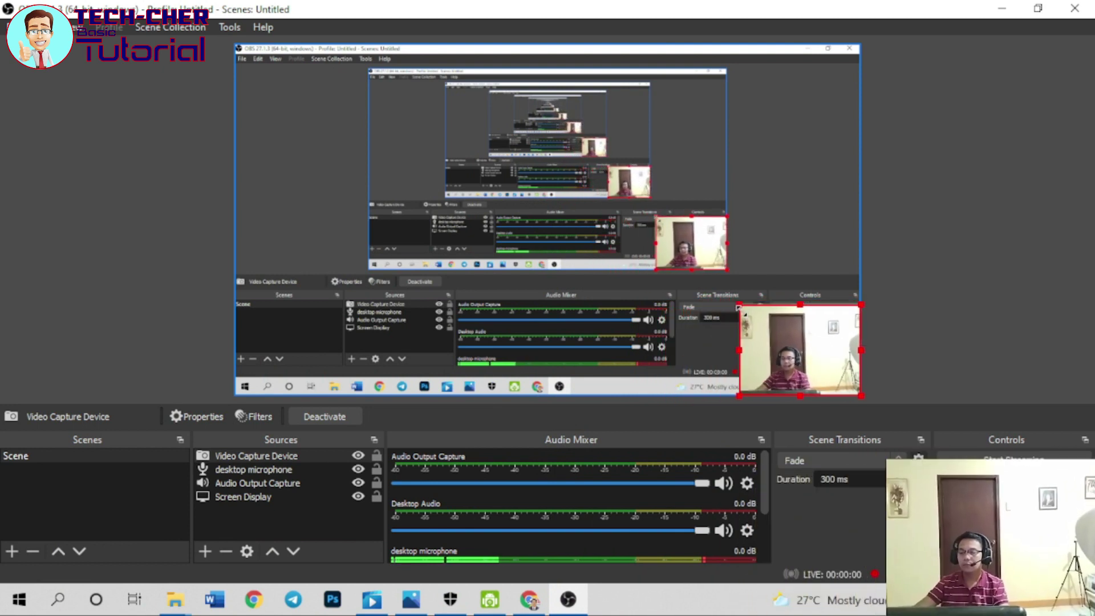
click(1001, 8)
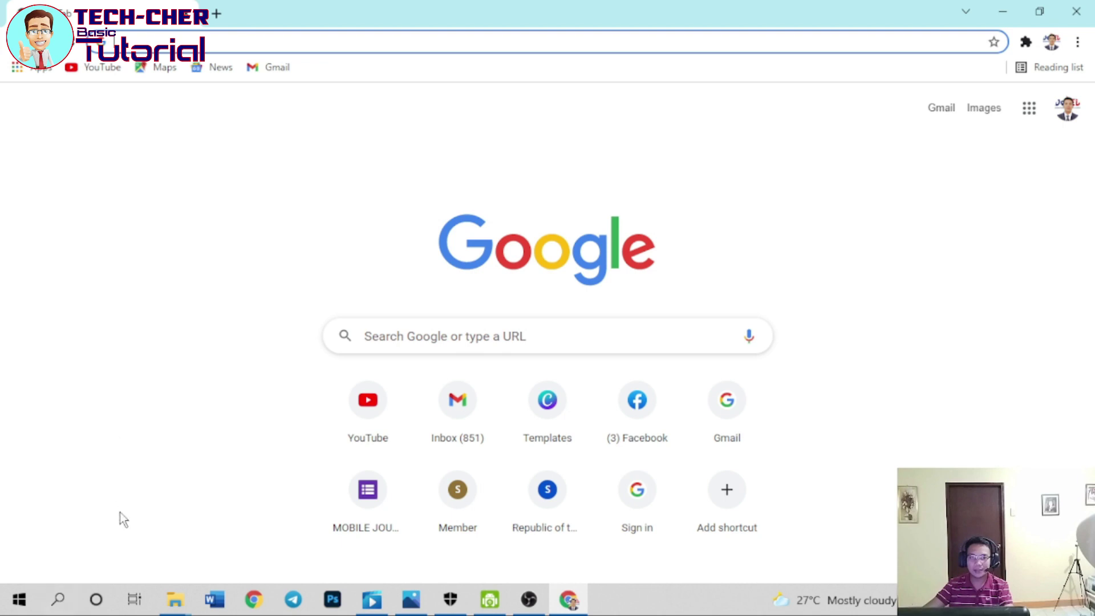
- Search Windows for "mouse", open Mouse settings, and bring up the pointer customization options in the additional mouse options
click(58, 598)
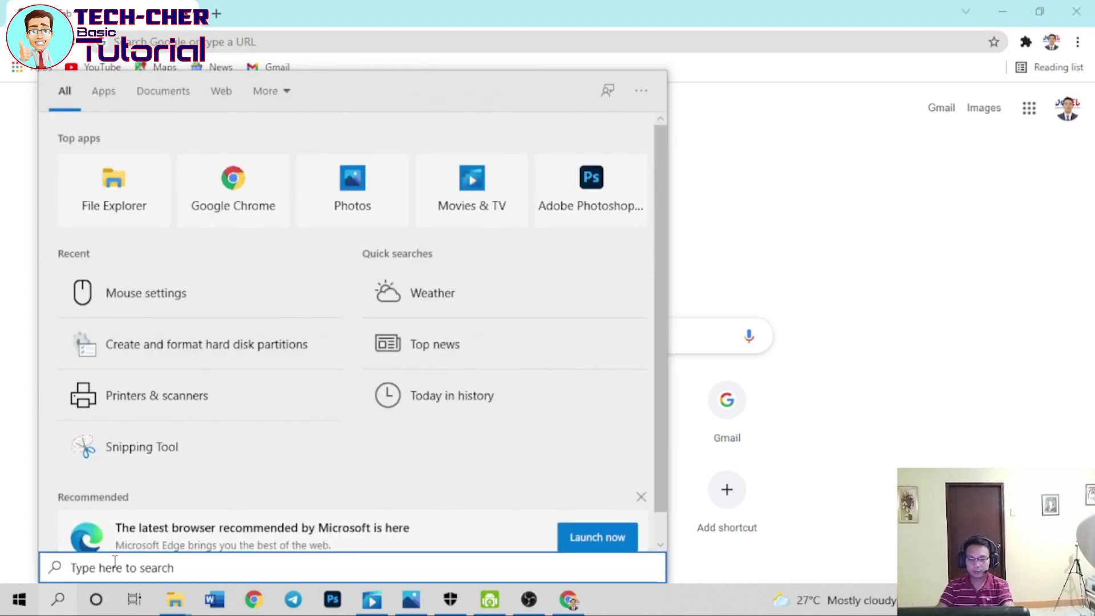
text(mouse)
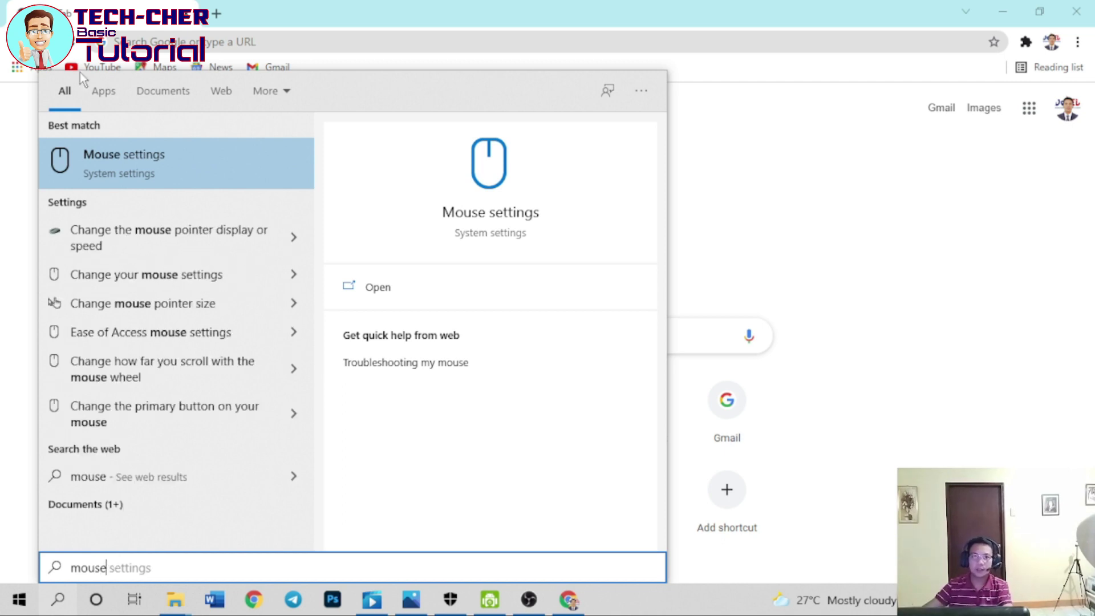
click(173, 154)
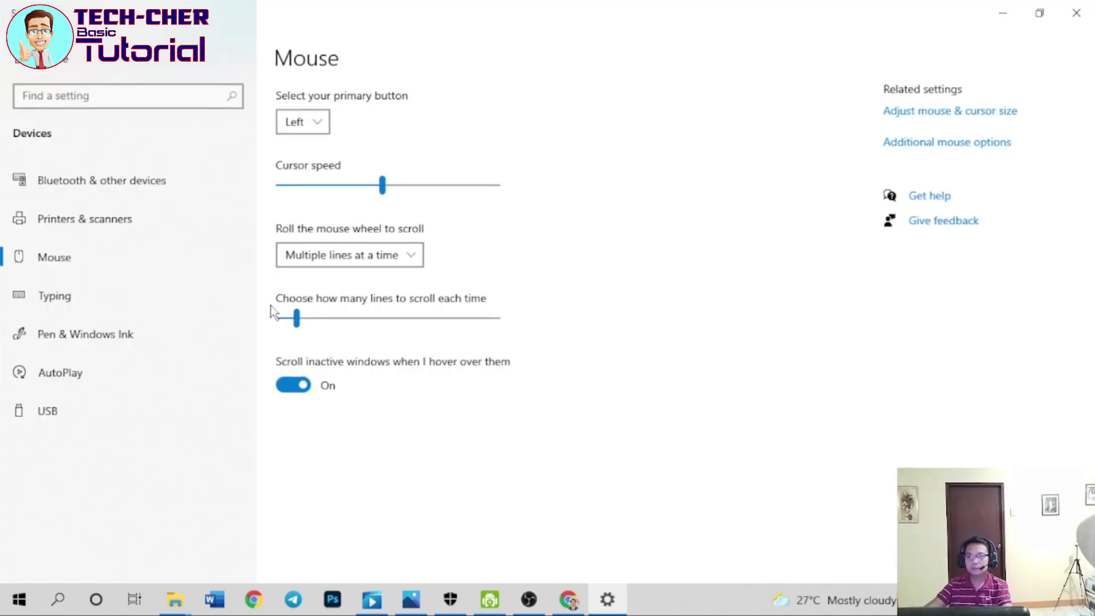
click(899, 147)
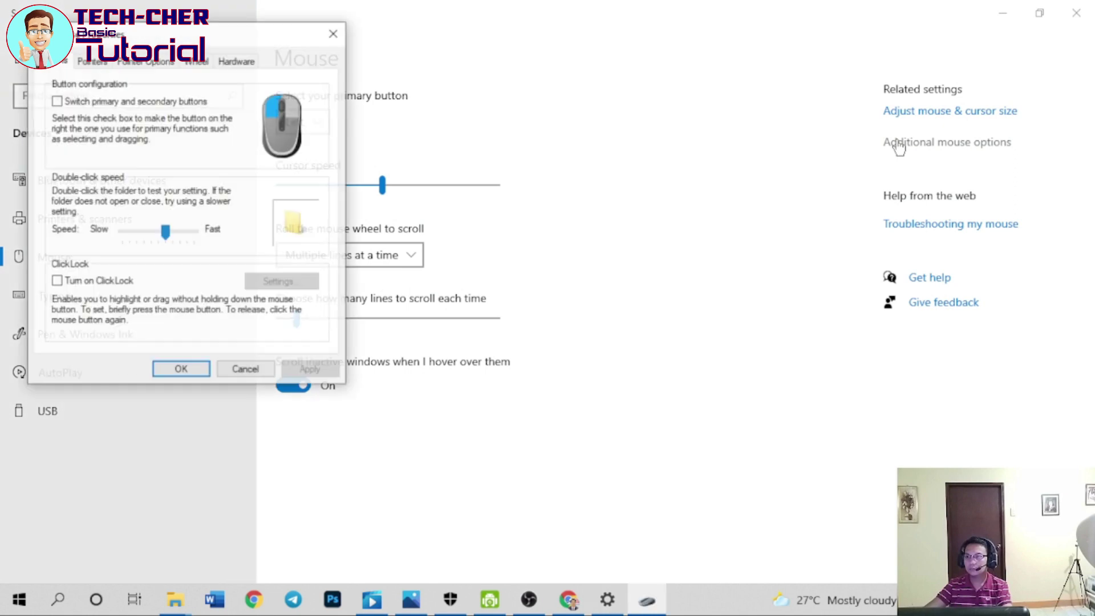
click(102, 67)
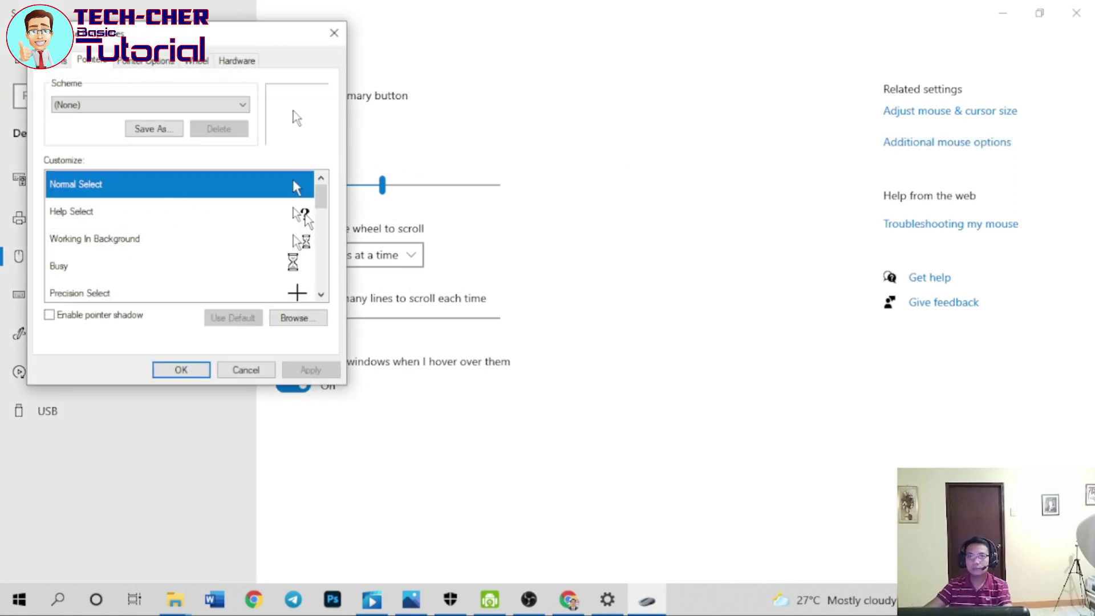
- Assign the "red highlight" cursor file to the Normal Select pointer, apply it, and minimize the Settings window
double_click(293, 179)
scroll(187, 197, up, 15)
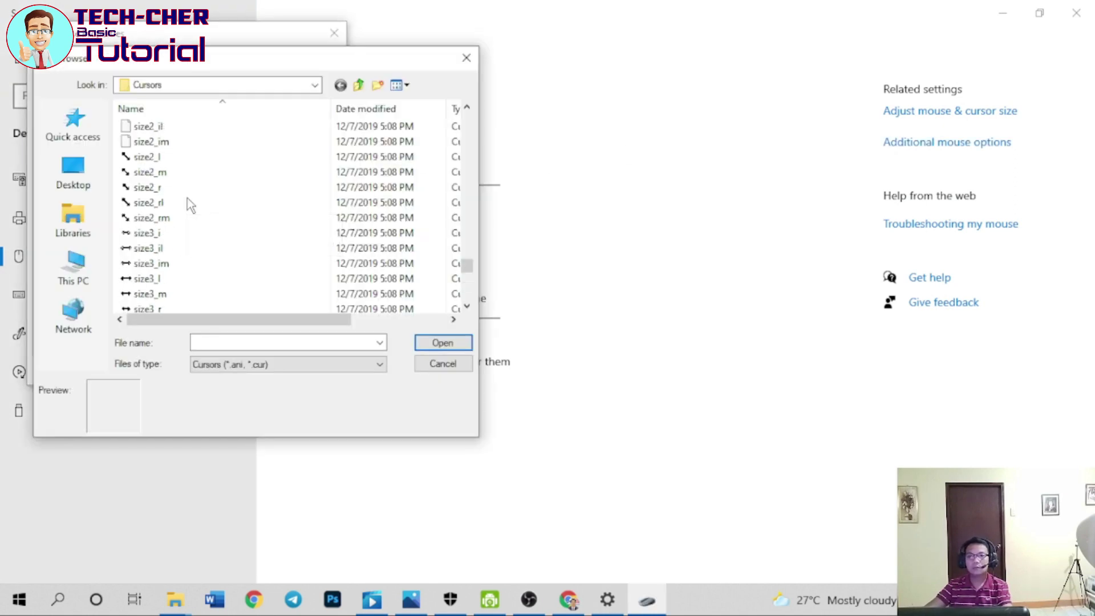
click(171, 249)
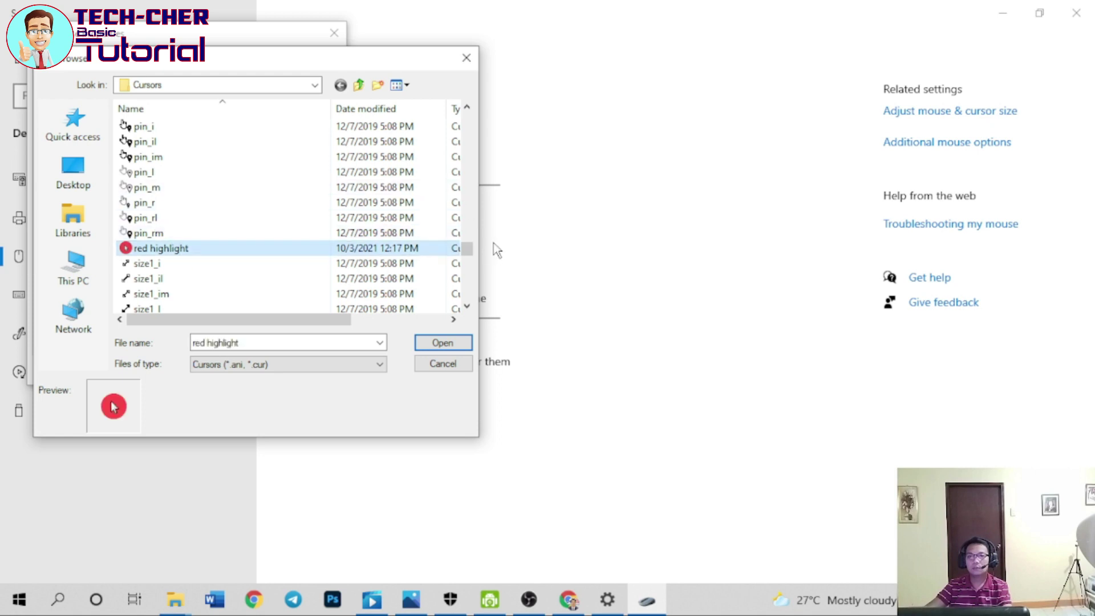
click(443, 342)
click(311, 370)
click(181, 370)
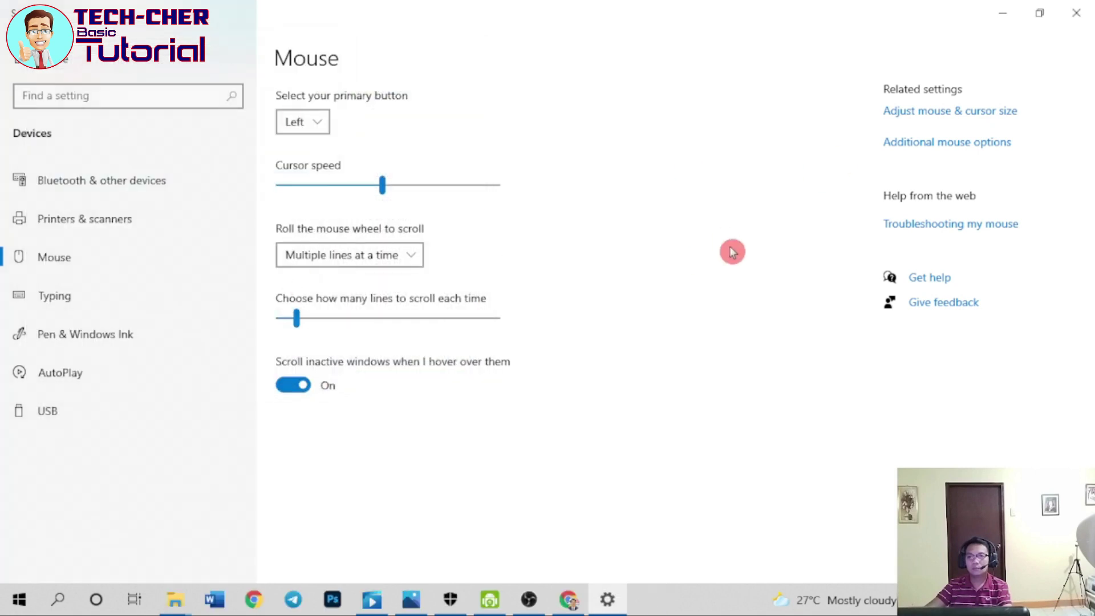
click(1003, 17)
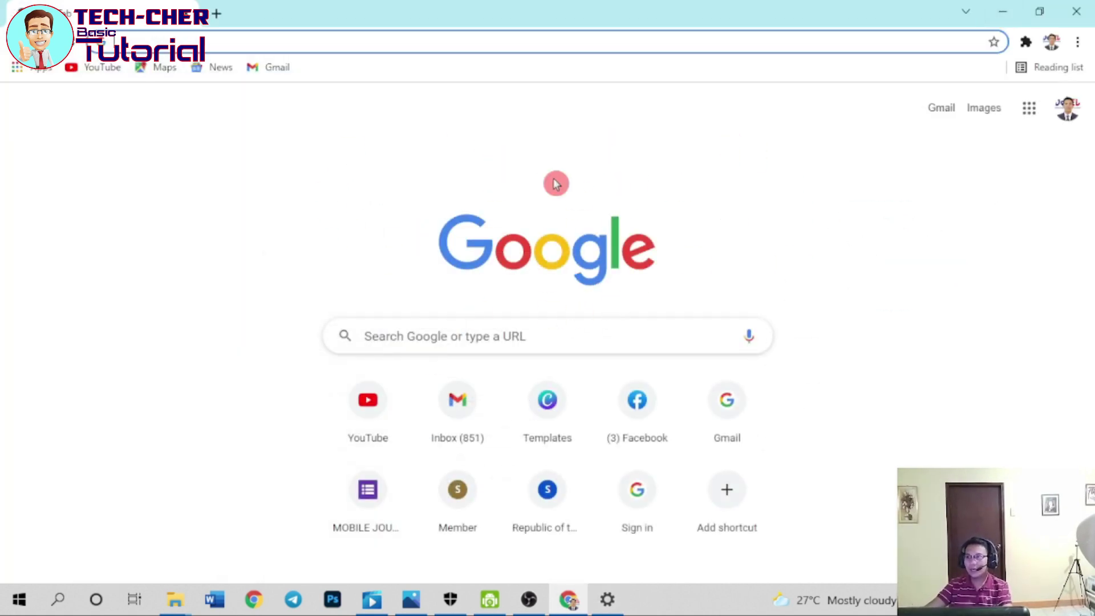
- Search Google for "rufus" and open the official rufus.ie result
click(421, 337)
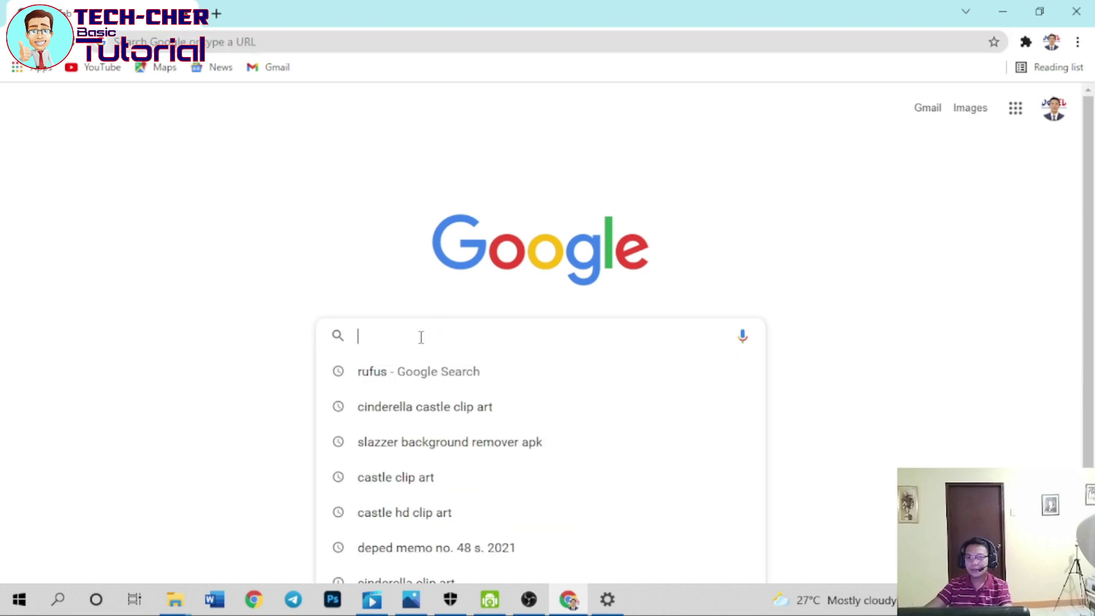
click(251, 278)
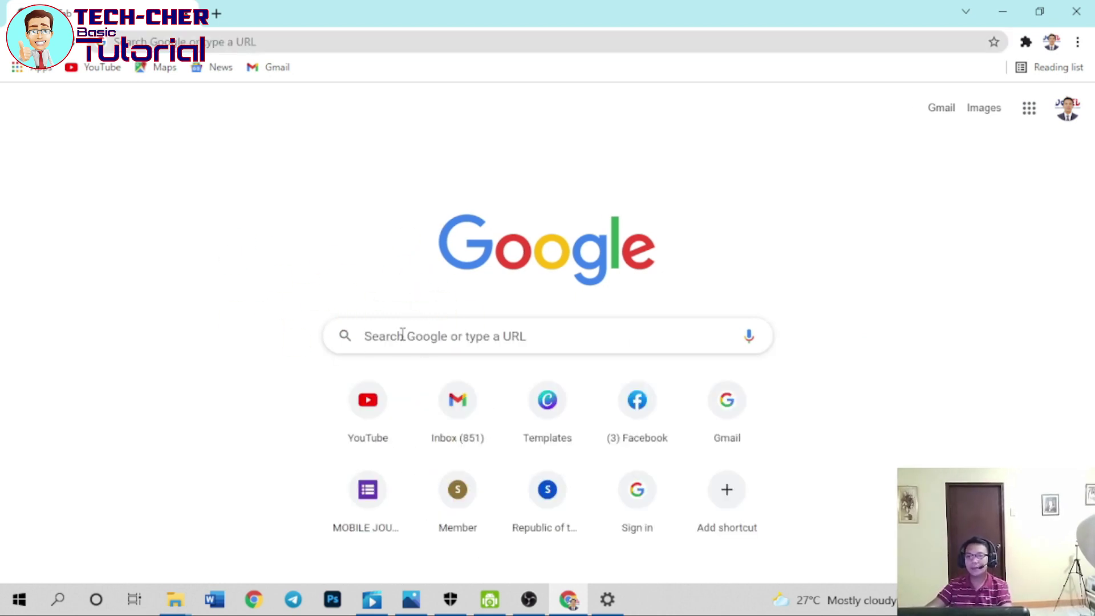
click(406, 336)
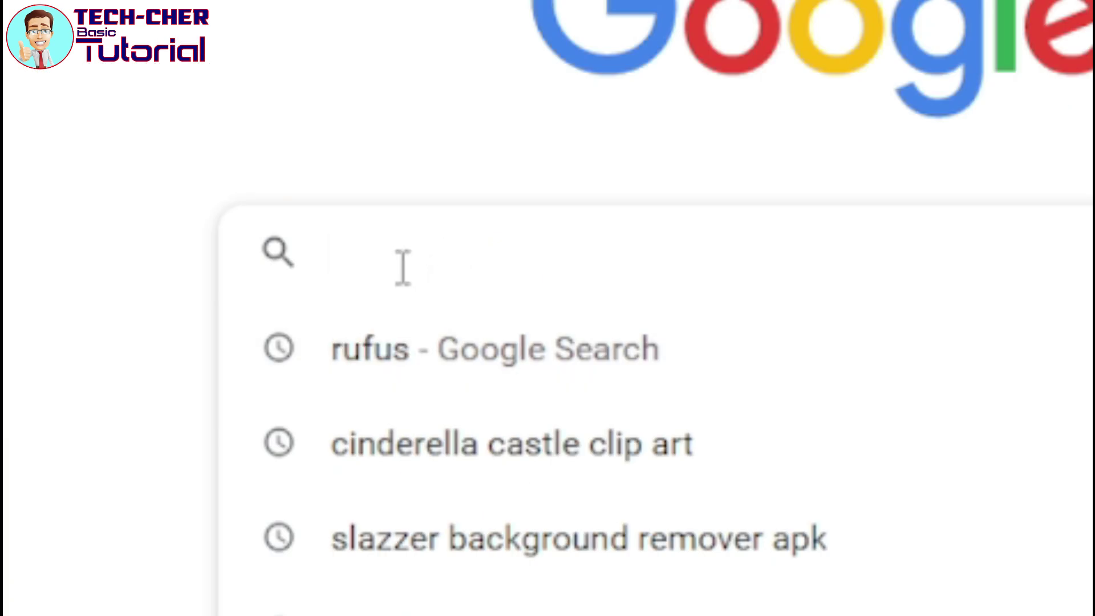
text(rufus)
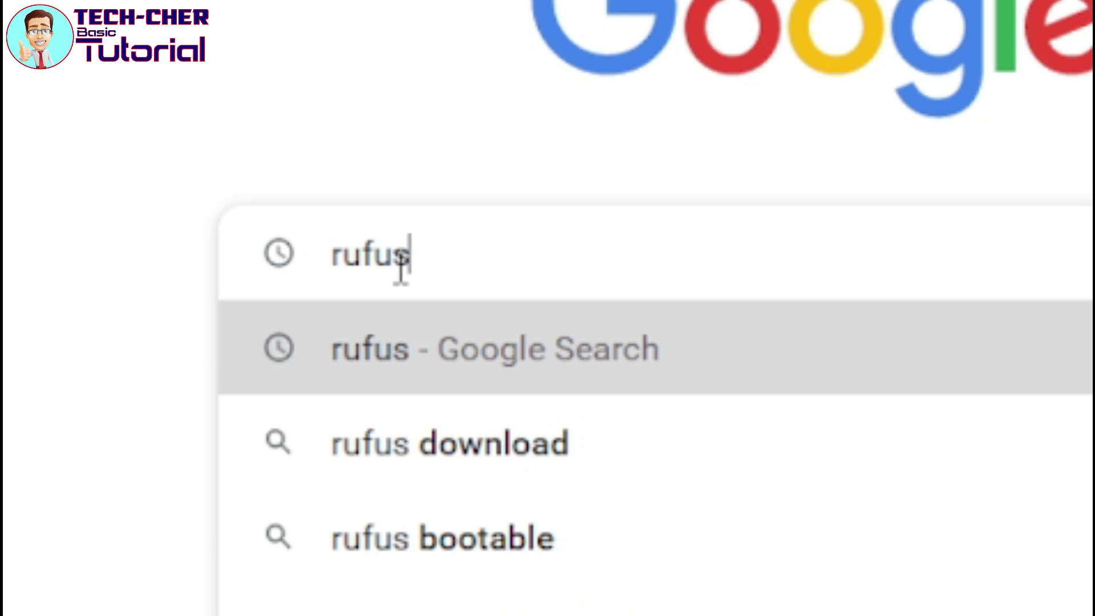
key(Return)
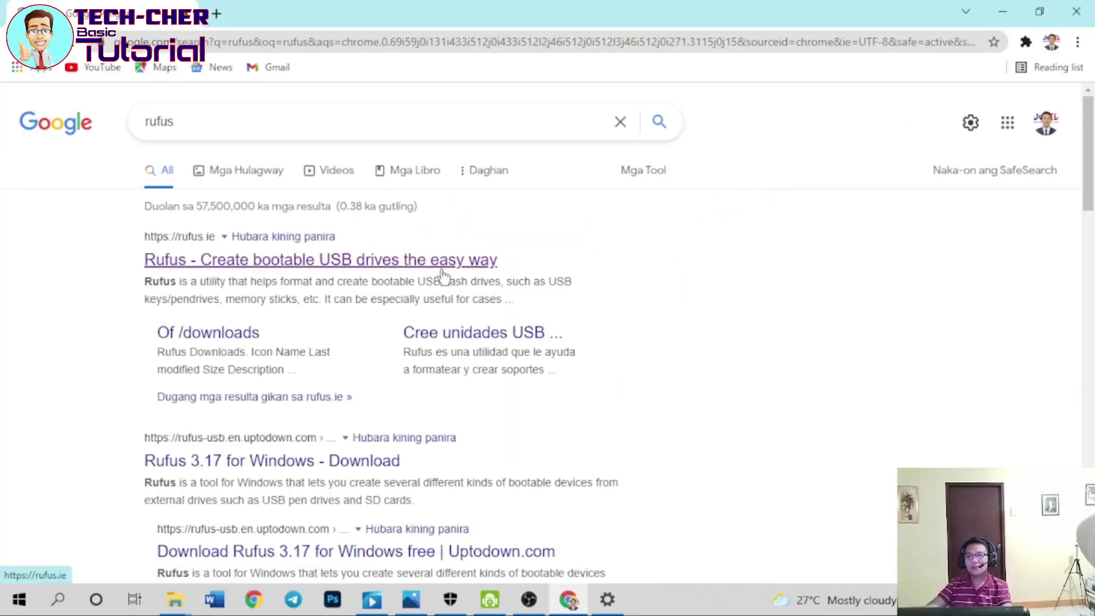
click(197, 264)
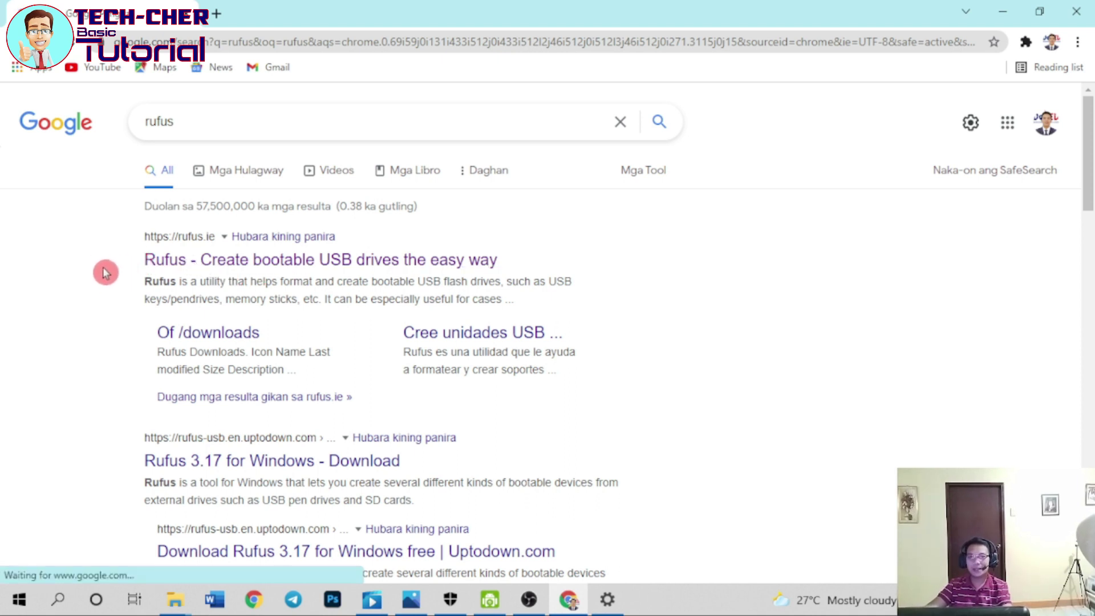
click(160, 264)
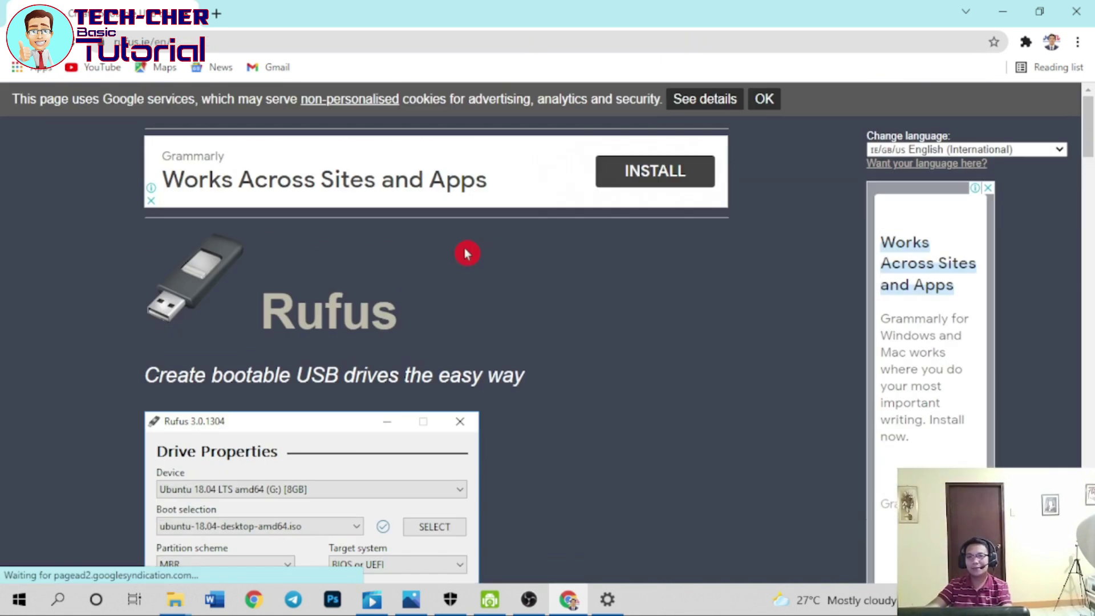
- Request the Rufus 3.17 download from the page's Download section, with rufus-3.17.exe as the file name
scroll(467, 254, down, 4)
scroll(467, 254, up, 4)
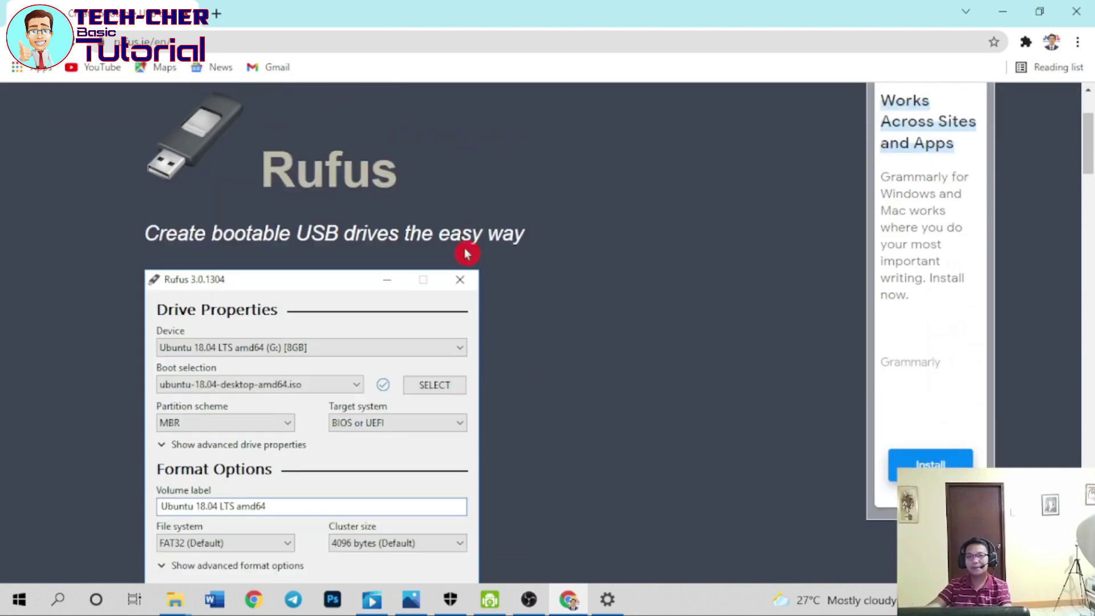
scroll(467, 253, down, 12)
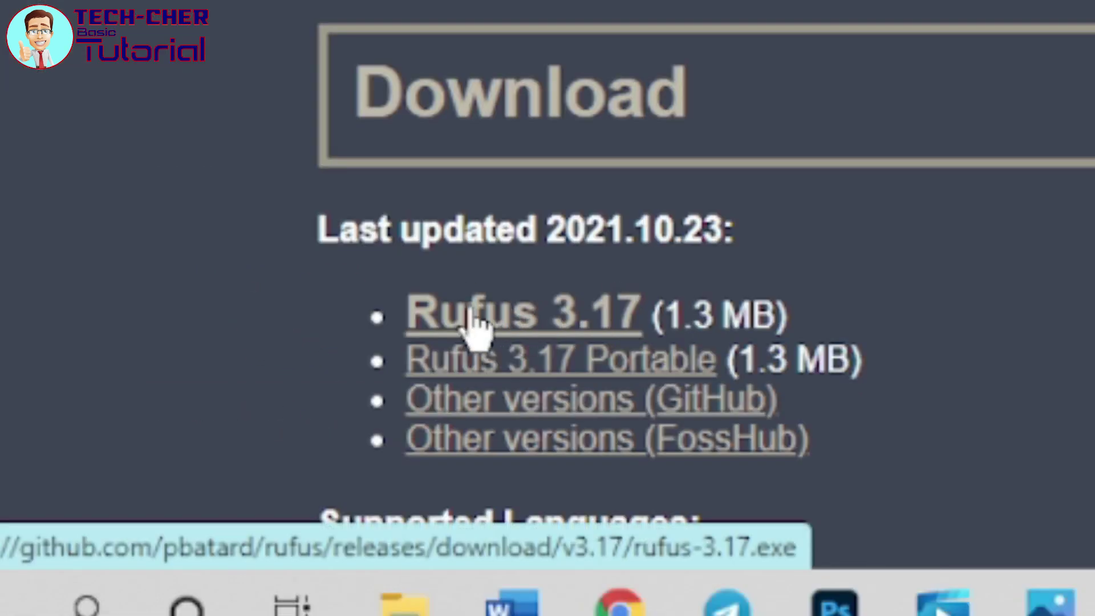
click(83, 486)
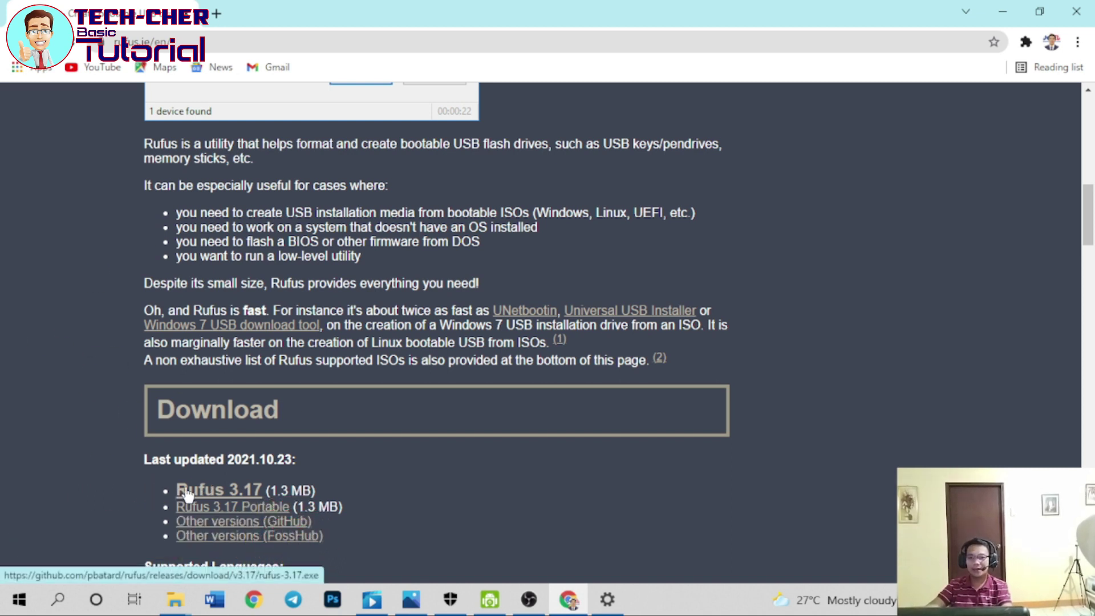
click(214, 498)
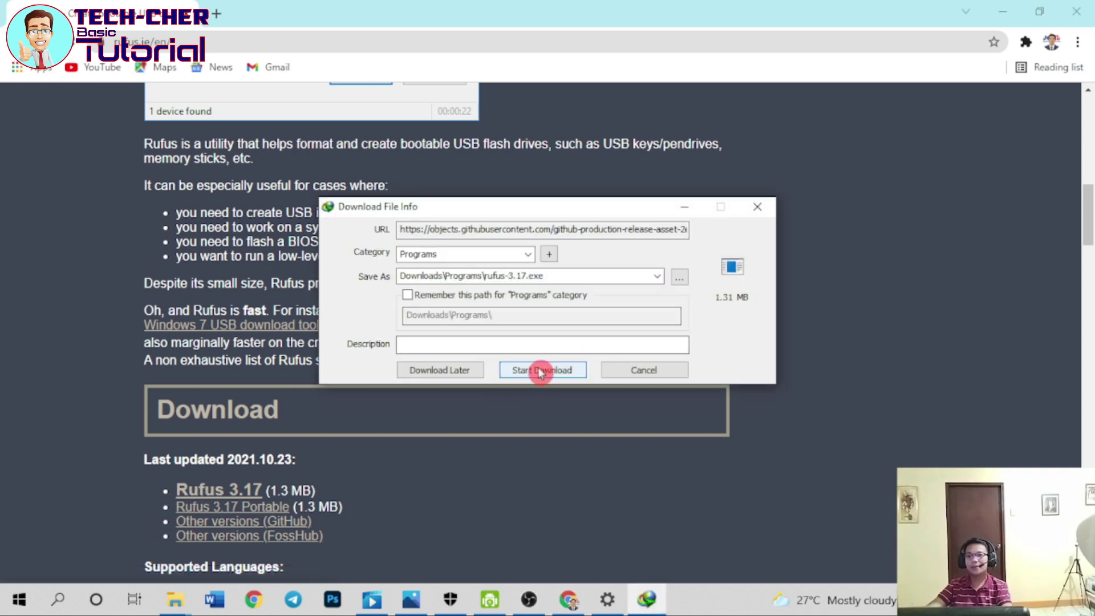
drag(547, 215, 572, 290)
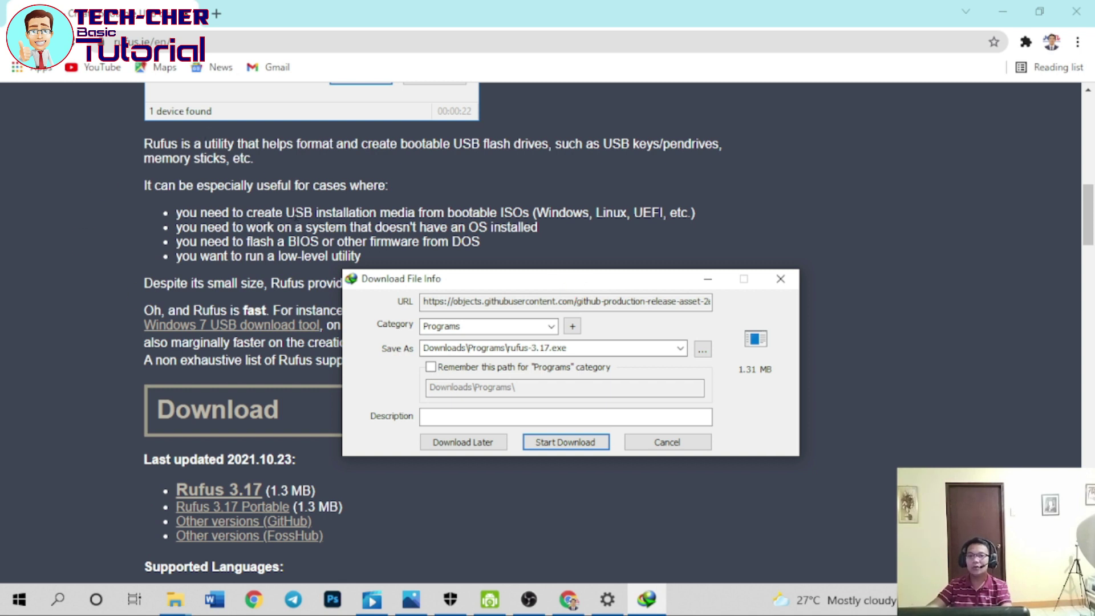
click(591, 442)
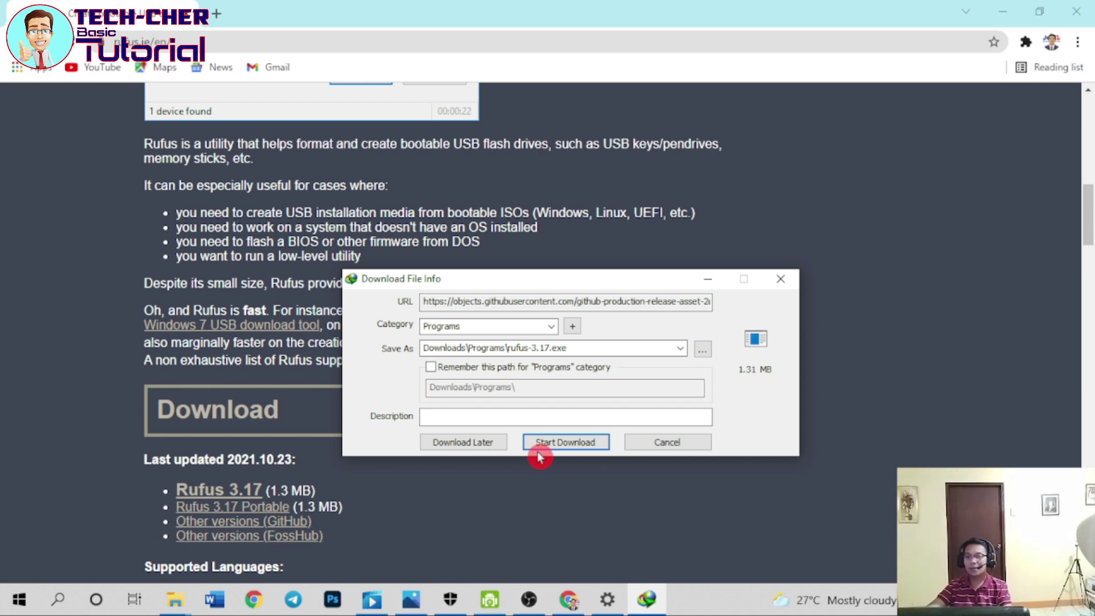
drag(526, 285, 440, 226)
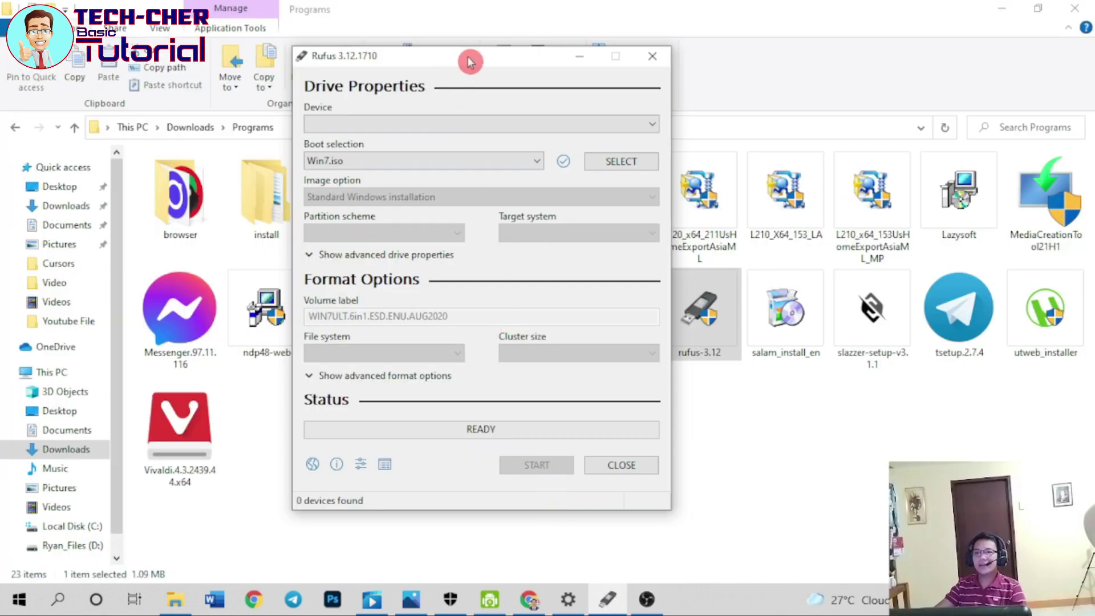
- Load the Win7 disc image from the windows OS folder as the boot selection in Rufus
drag(470, 62, 382, 70)
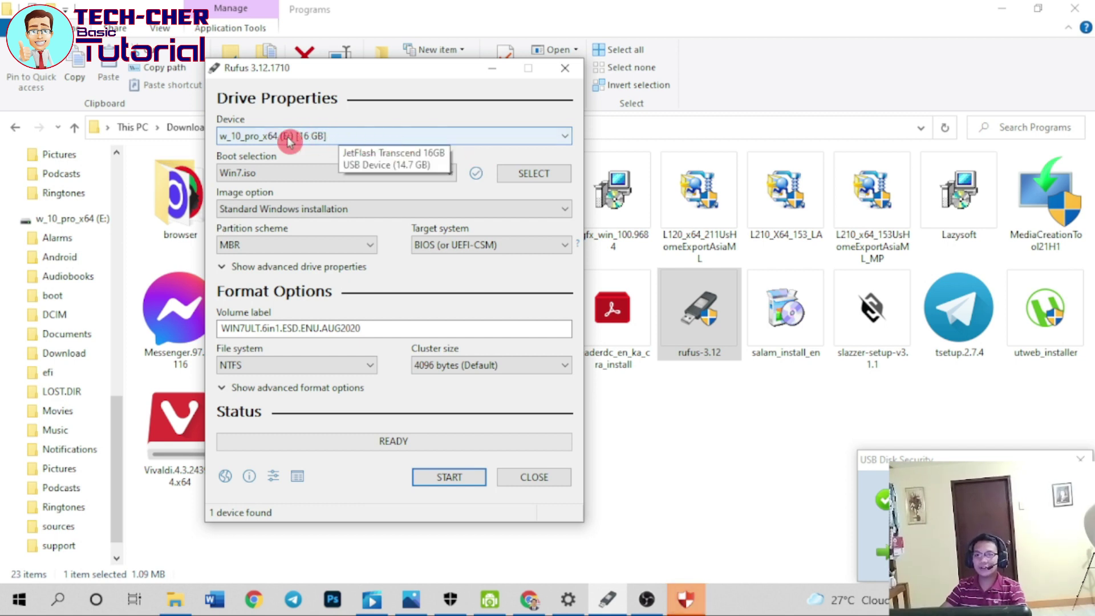
click(536, 174)
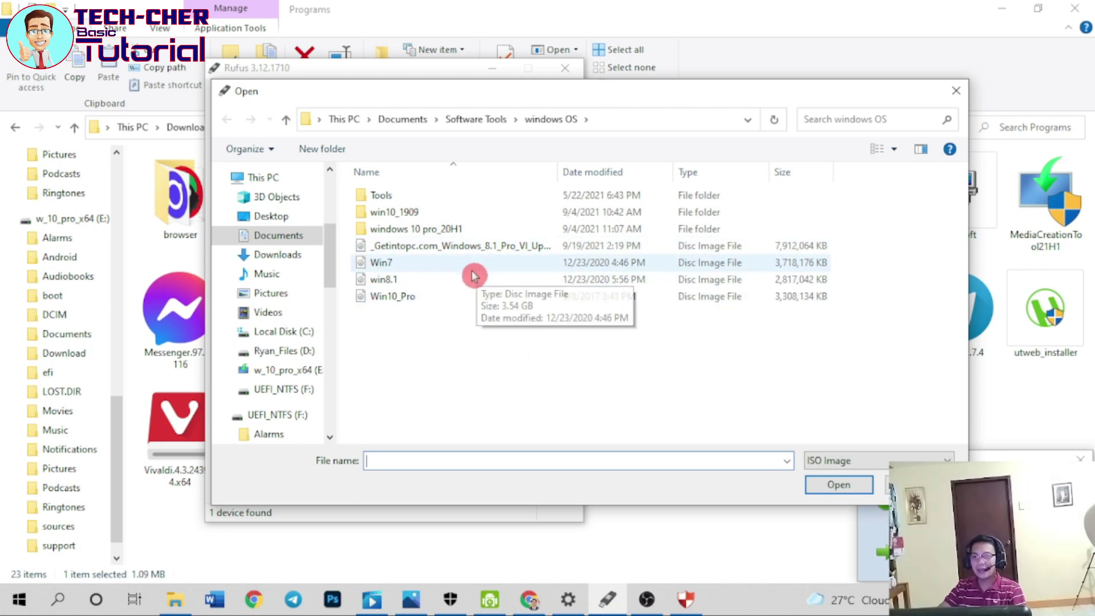
click(404, 268)
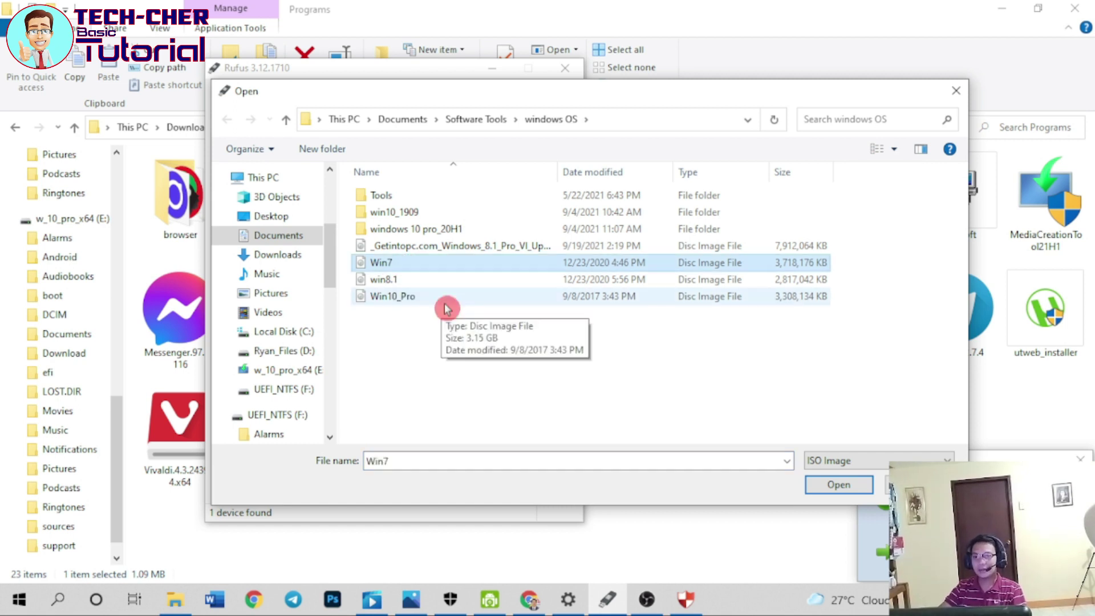
click(407, 301)
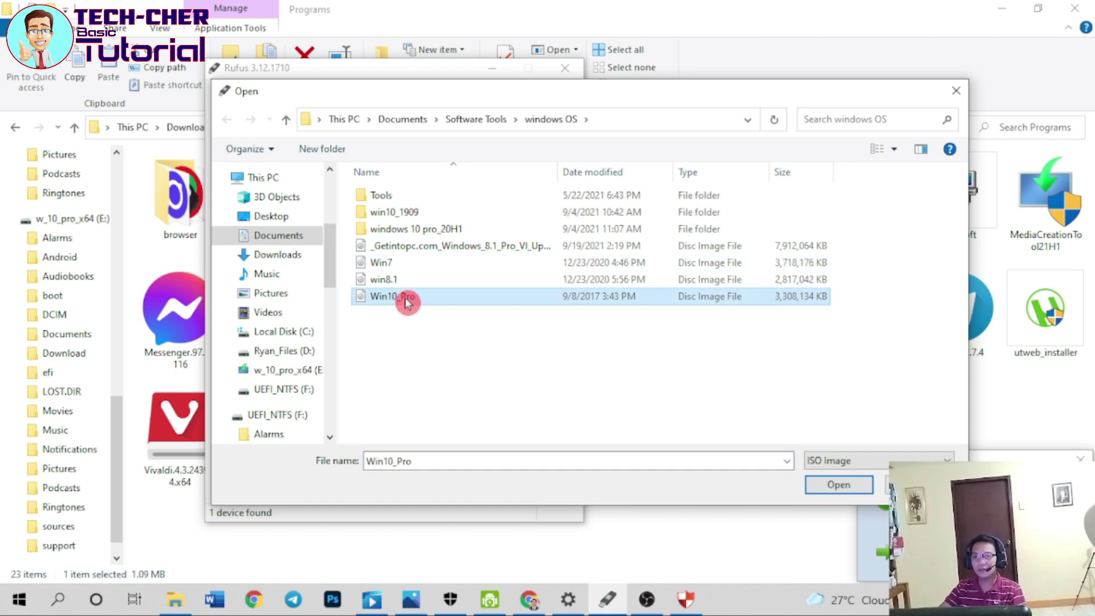
click(398, 266)
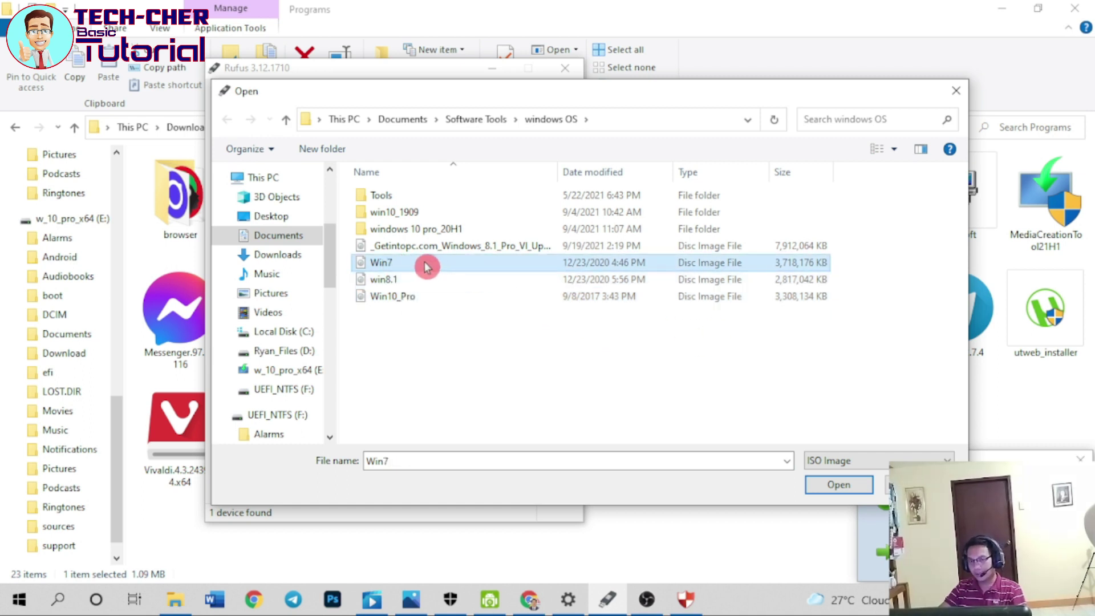
click(842, 486)
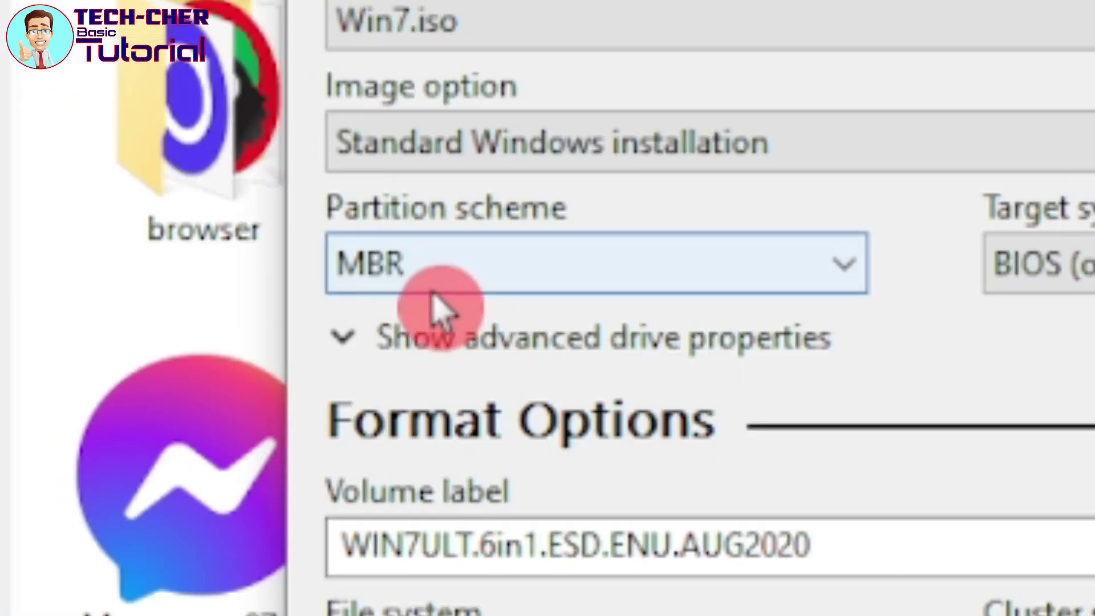
- Set the partition scheme of the bootable drive to GPT
click(605, 280)
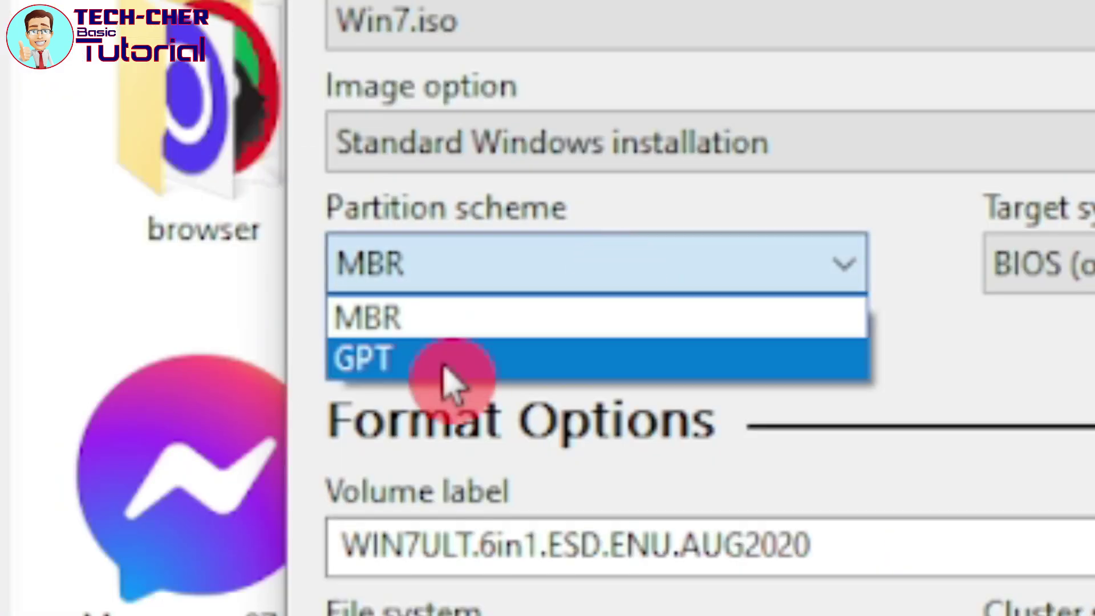
click(551, 299)
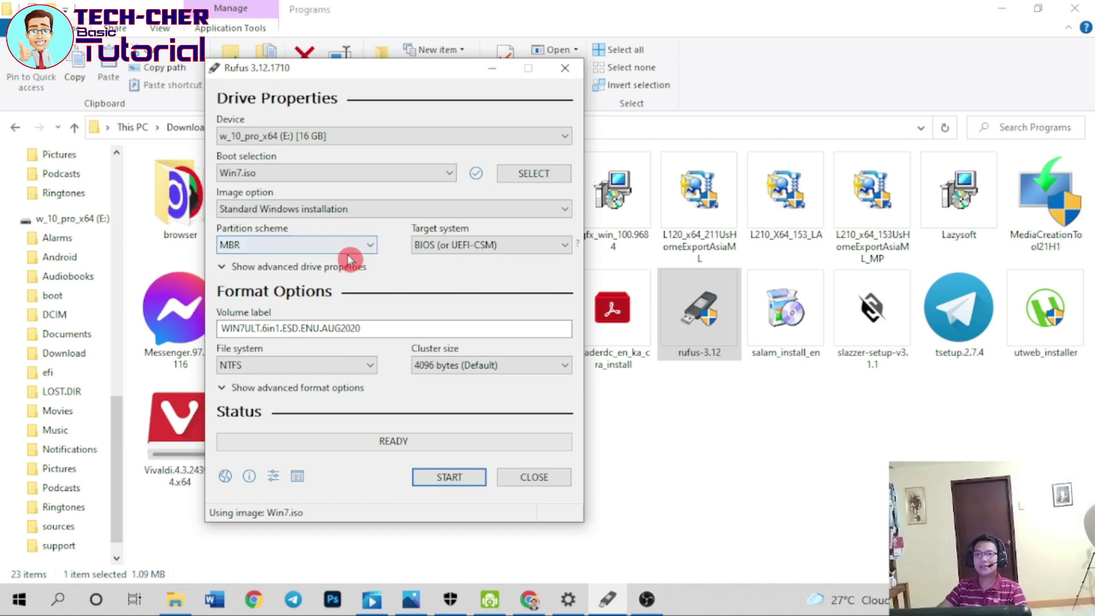
click(307, 247)
click(261, 275)
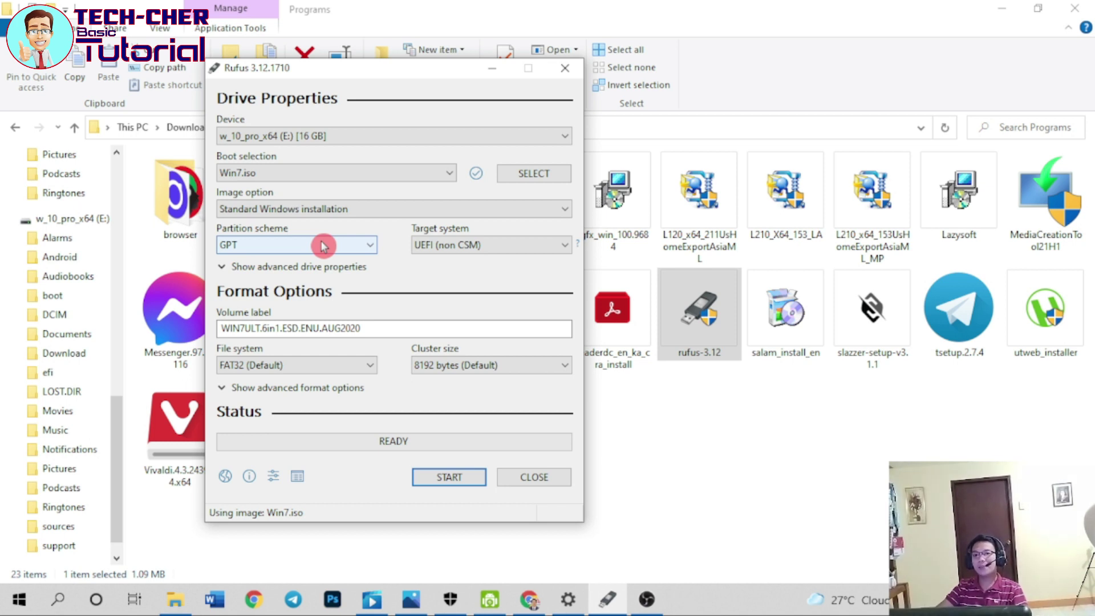
- Switch the partition scheme to MBR for comparison with GPT, and set it back to GPT
click(324, 246)
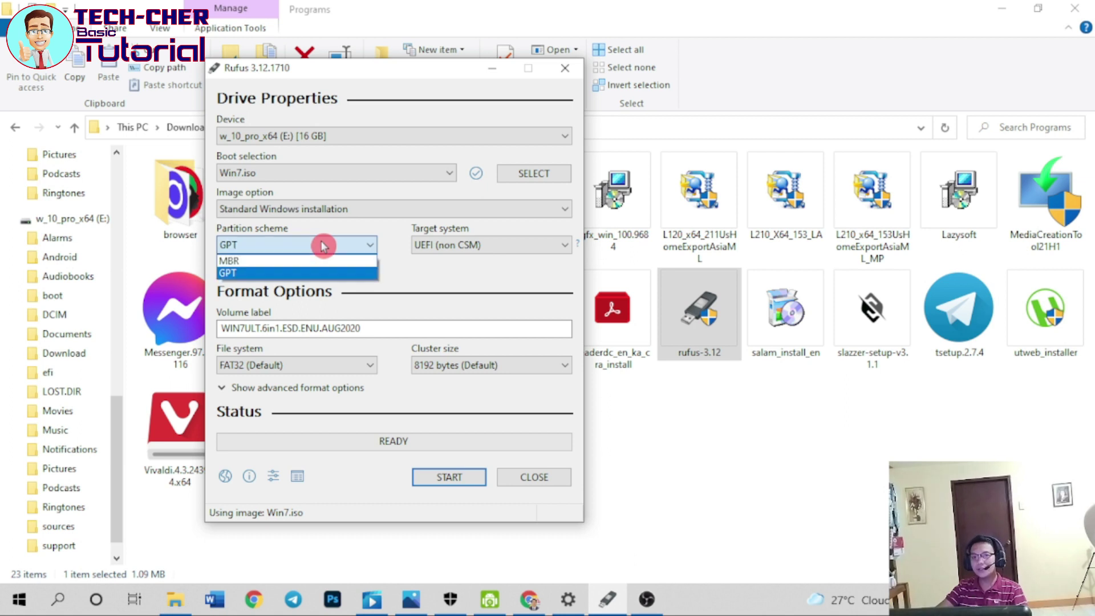
click(323, 246)
click(324, 247)
click(324, 249)
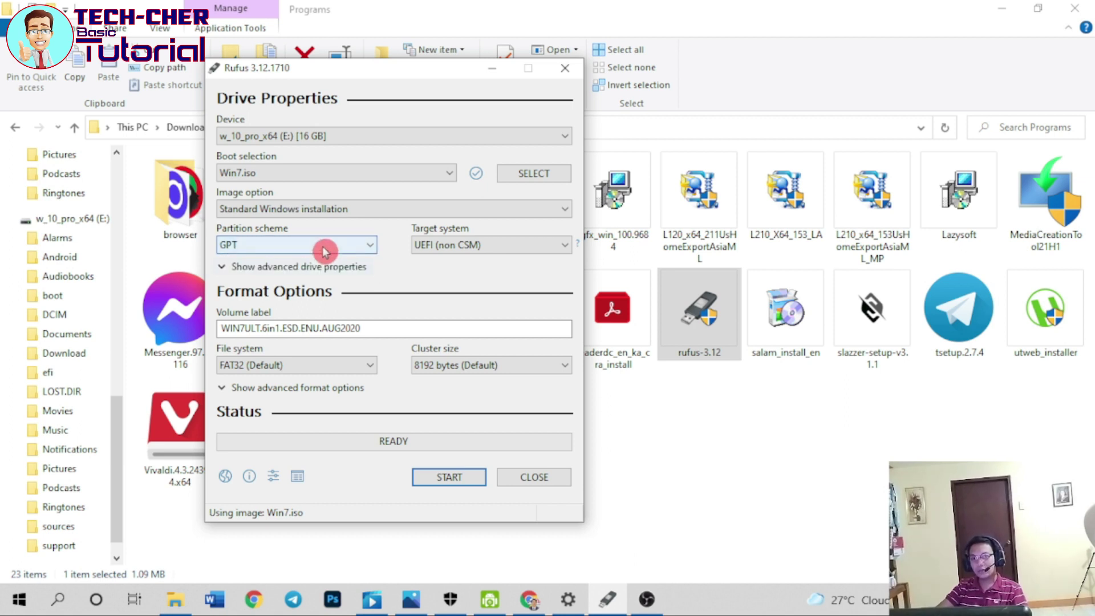
click(323, 251)
click(295, 260)
click(314, 244)
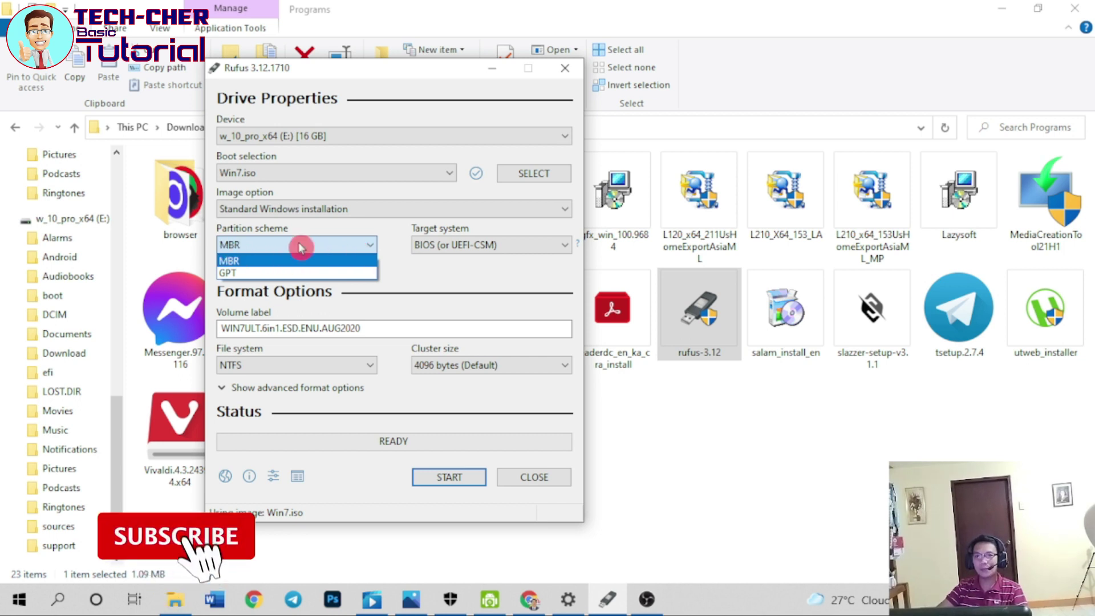
click(323, 275)
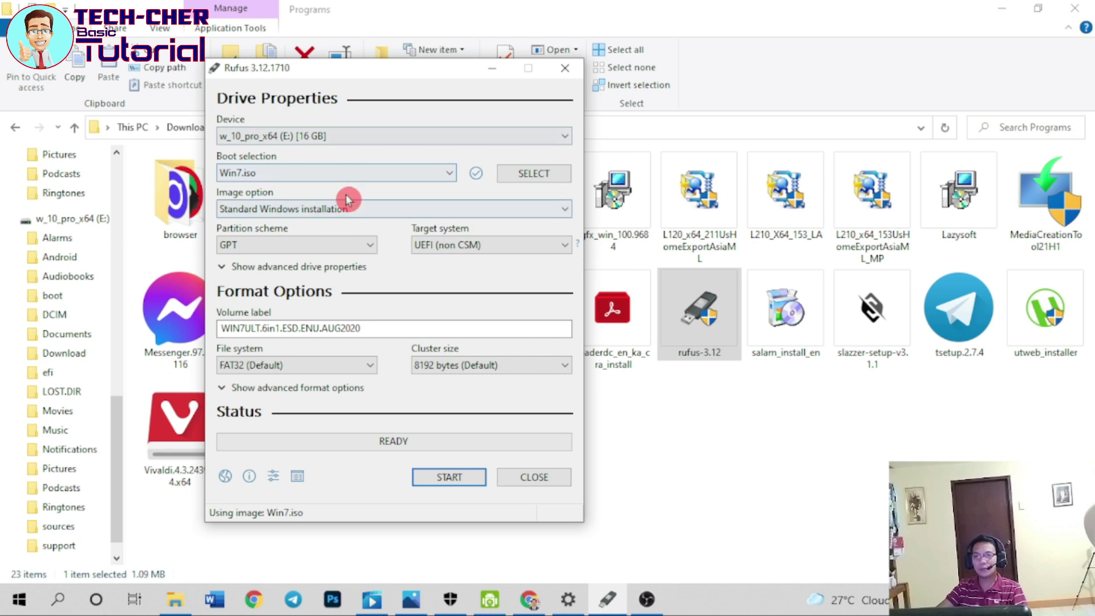
click(358, 251)
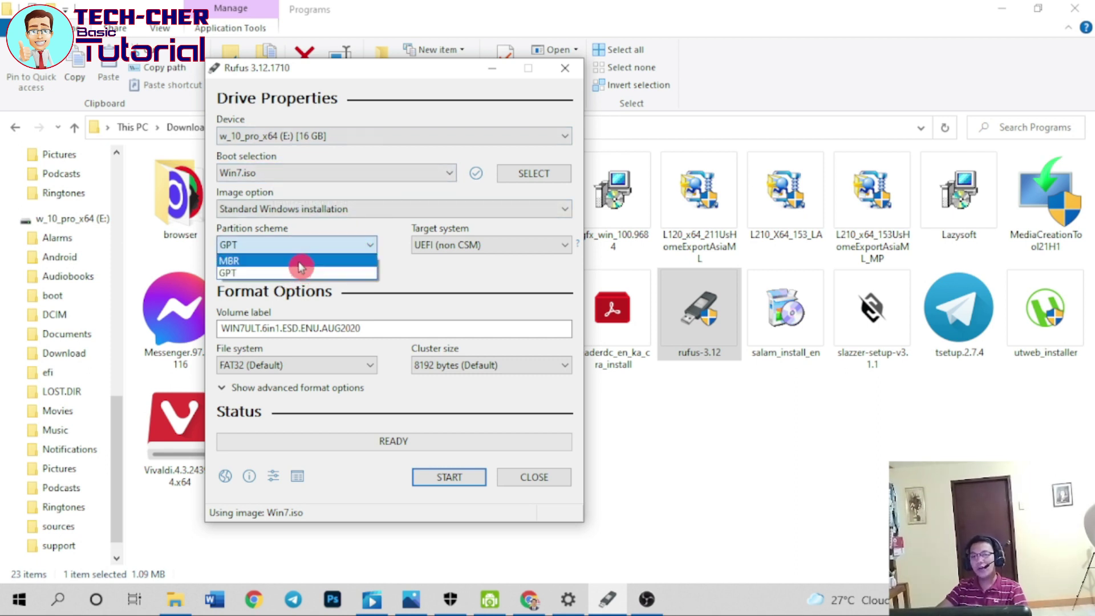
click(322, 251)
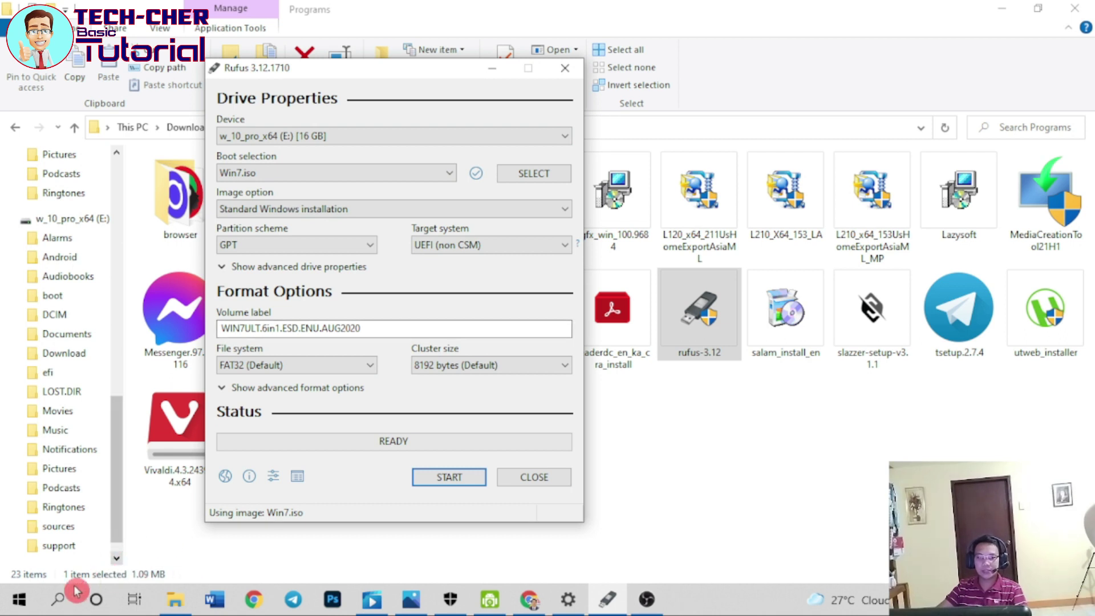
- Search Windows for "disk partition" and open the Create and format hard disk partitions tool
click(38, 603)
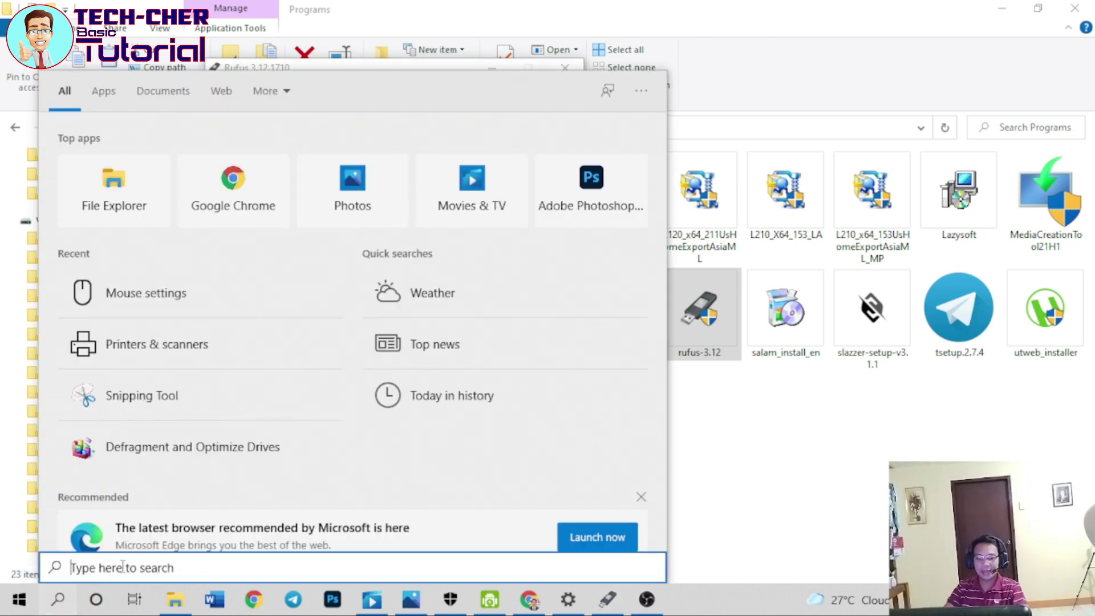
text(disk)
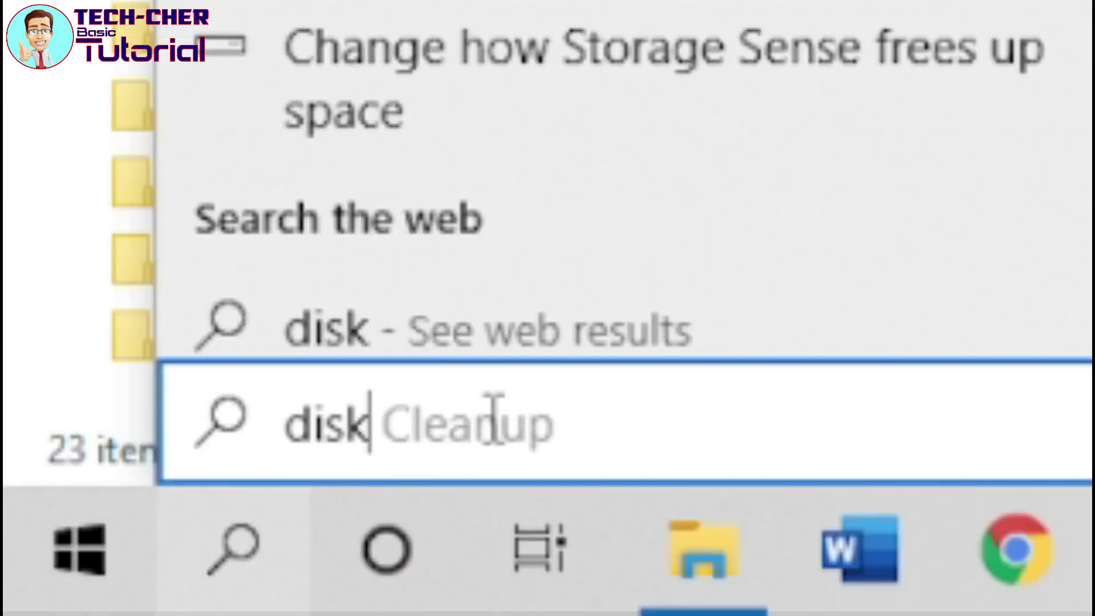
text( partit)
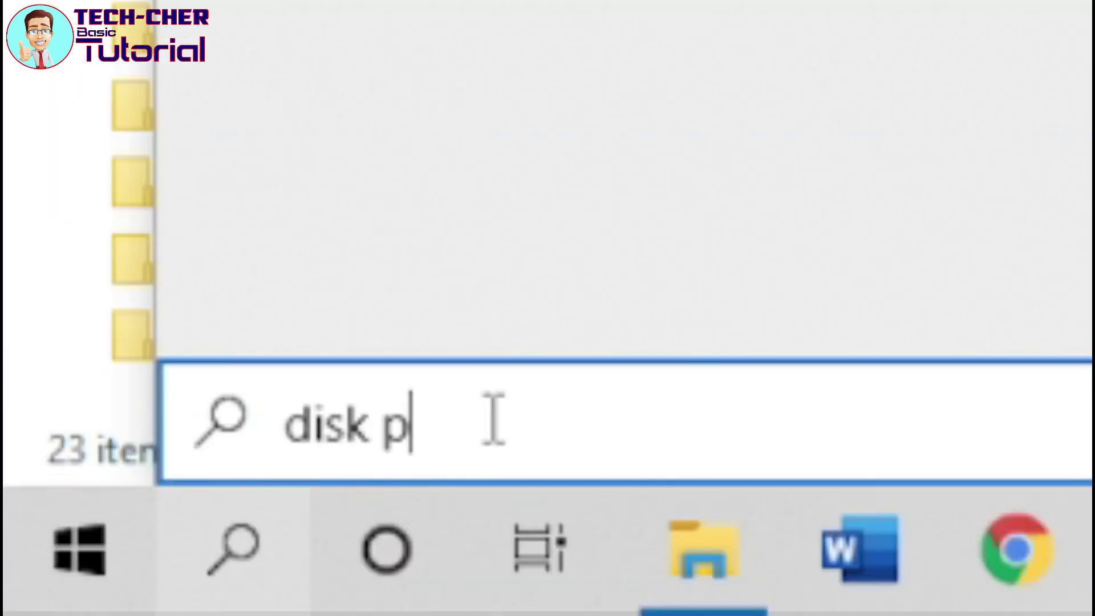
text(ion)
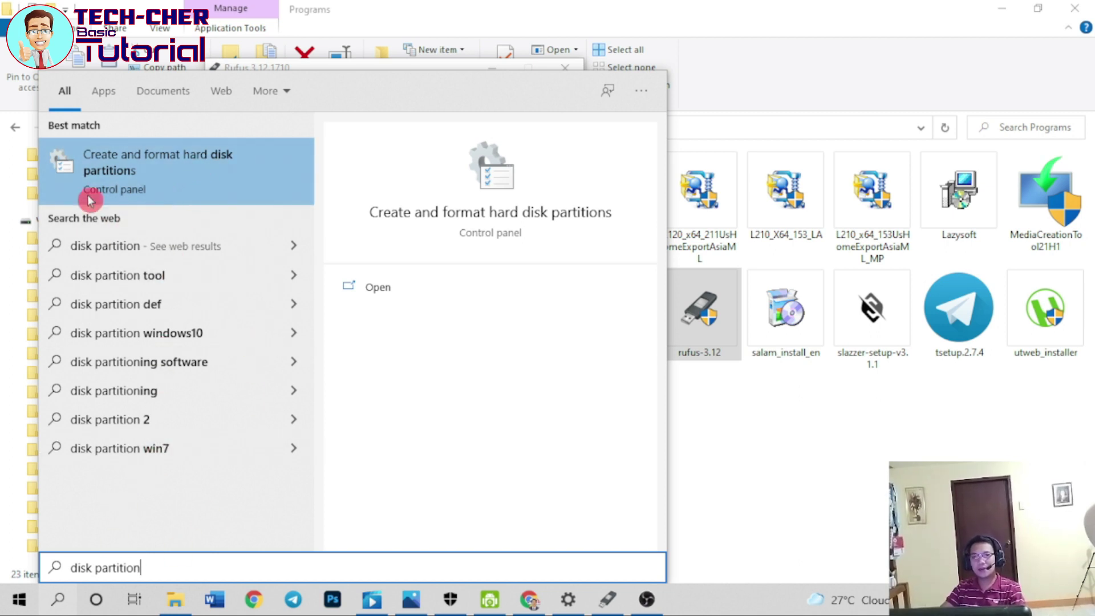
click(172, 178)
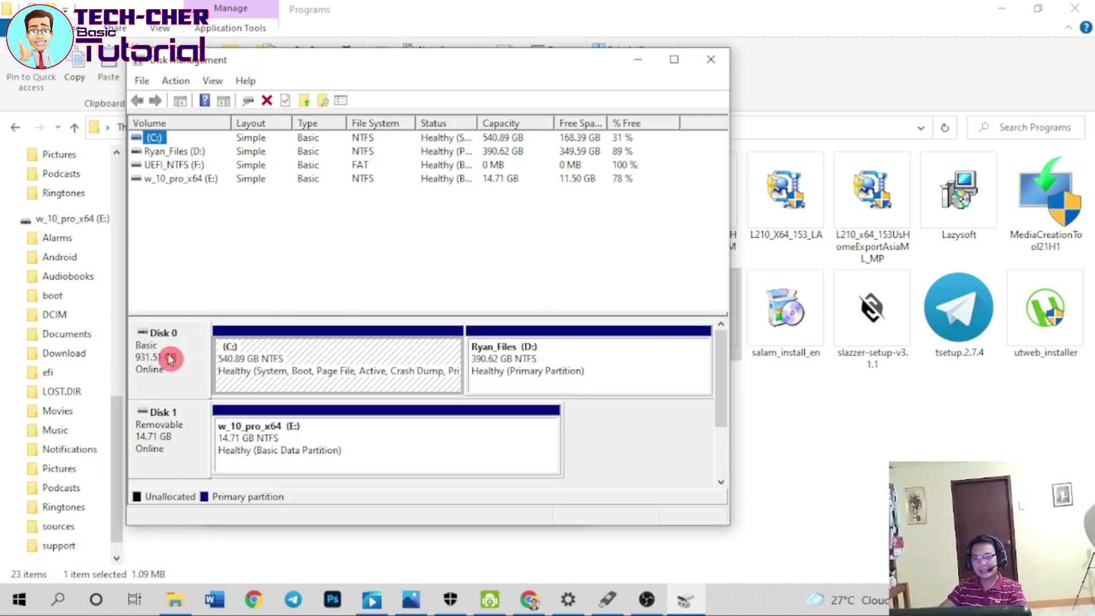
- Open the properties of Disk 0 and examine its partition style in the volume information
click(166, 373)
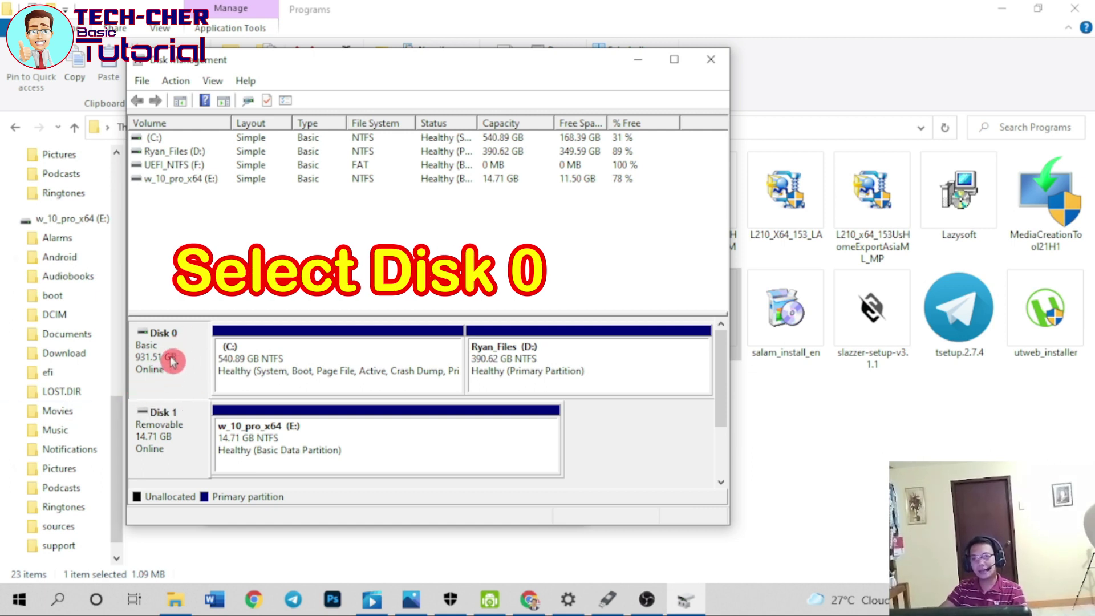
right_click(179, 350)
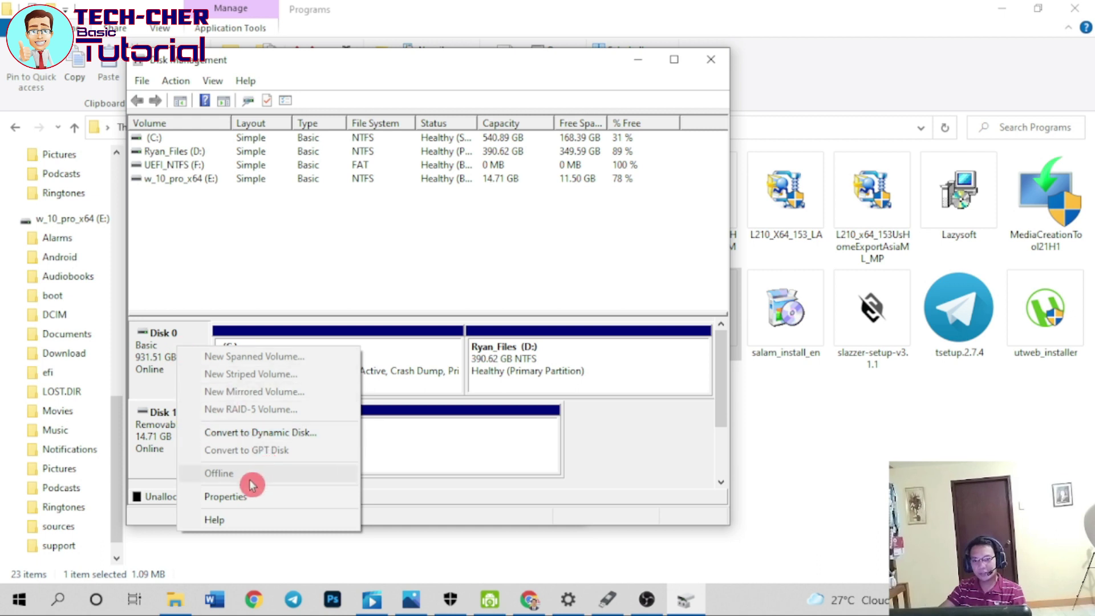
click(258, 498)
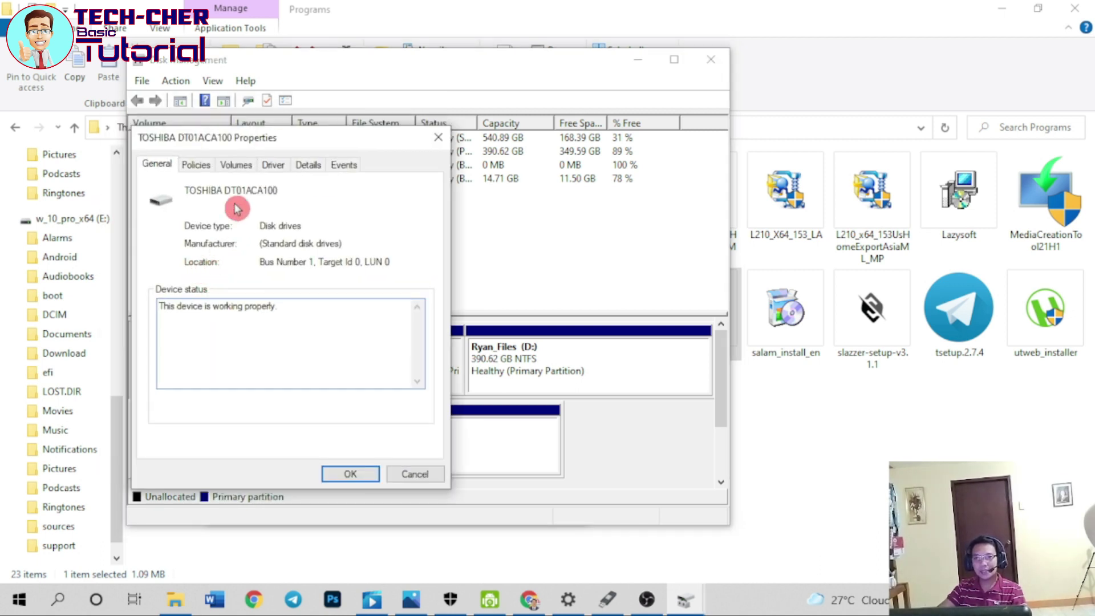
click(235, 165)
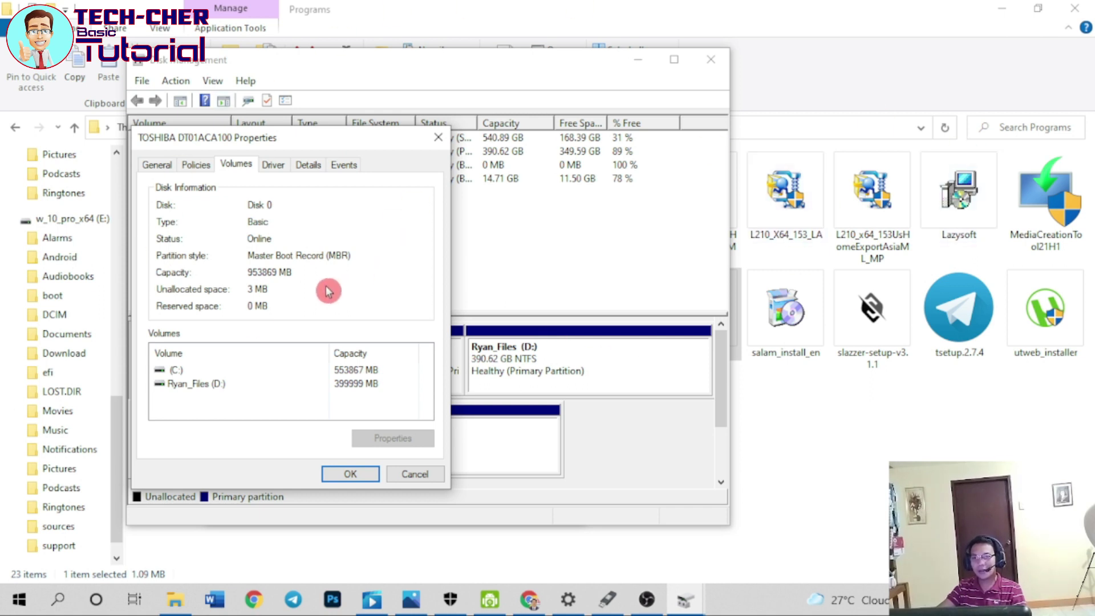
- Place the Disk 0 properties beside Rufus, set the partition scheme to MBR, and close the properties
drag(348, 140, 665, 273)
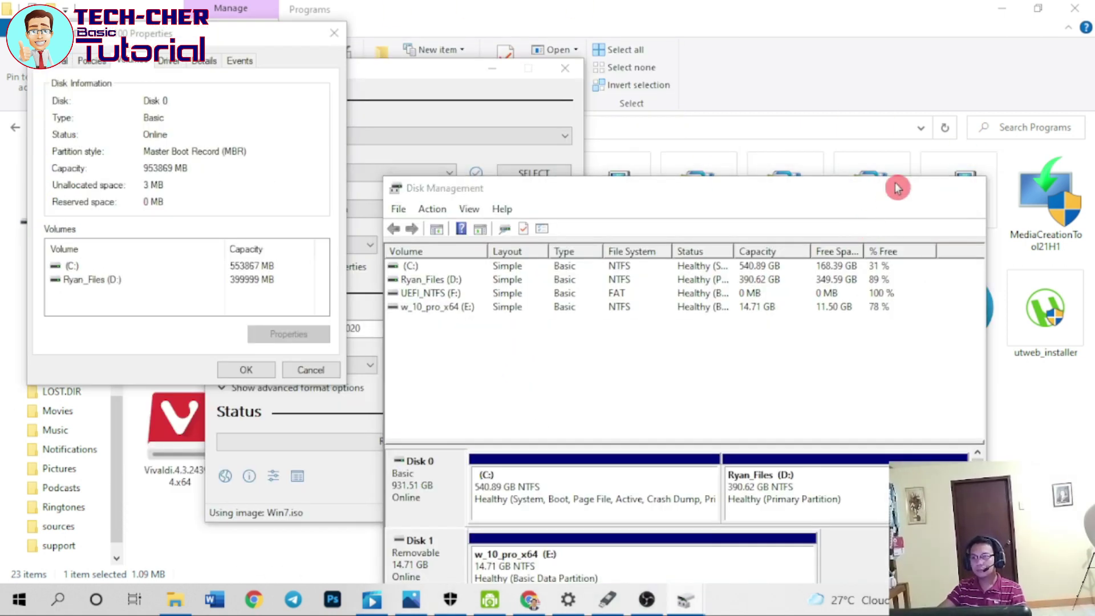
click(900, 186)
drag(230, 65, 574, 86)
click(328, 247)
click(302, 262)
mouse_move(656, 83)
mouse_down()
mouse_move(767, 100)
mouse_move(673, 94)
mouse_up()
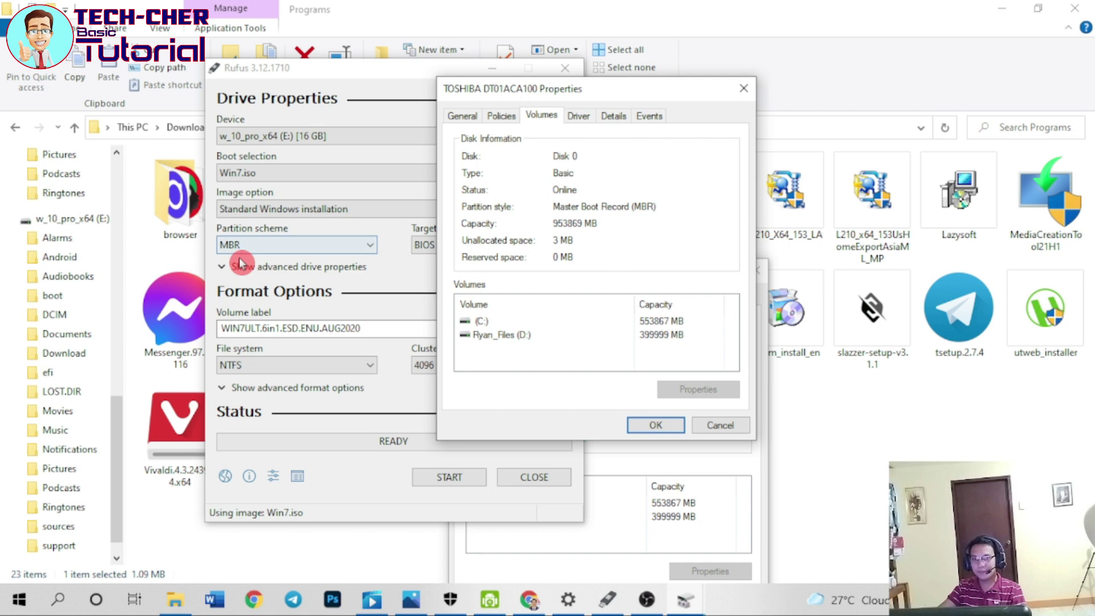
drag(648, 94, 859, 156)
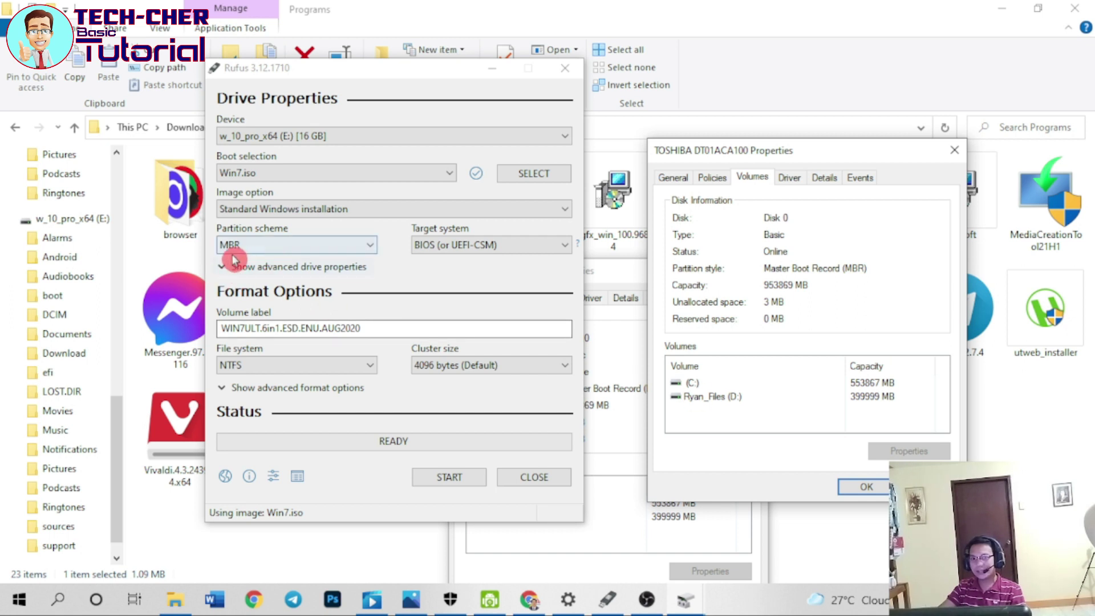
key(Return)
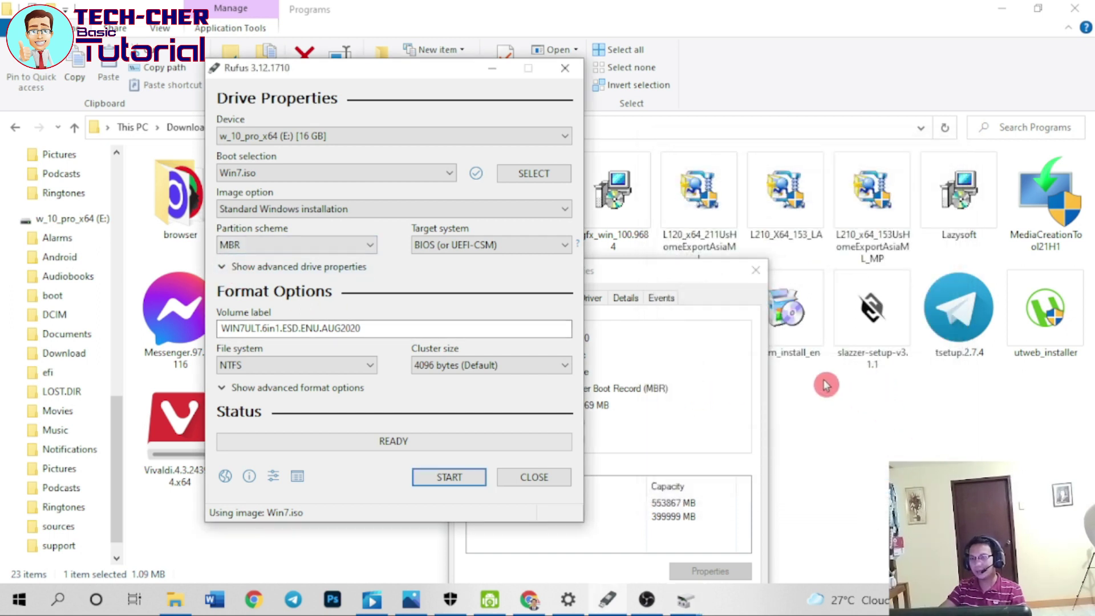
drag(458, 70, 574, 55)
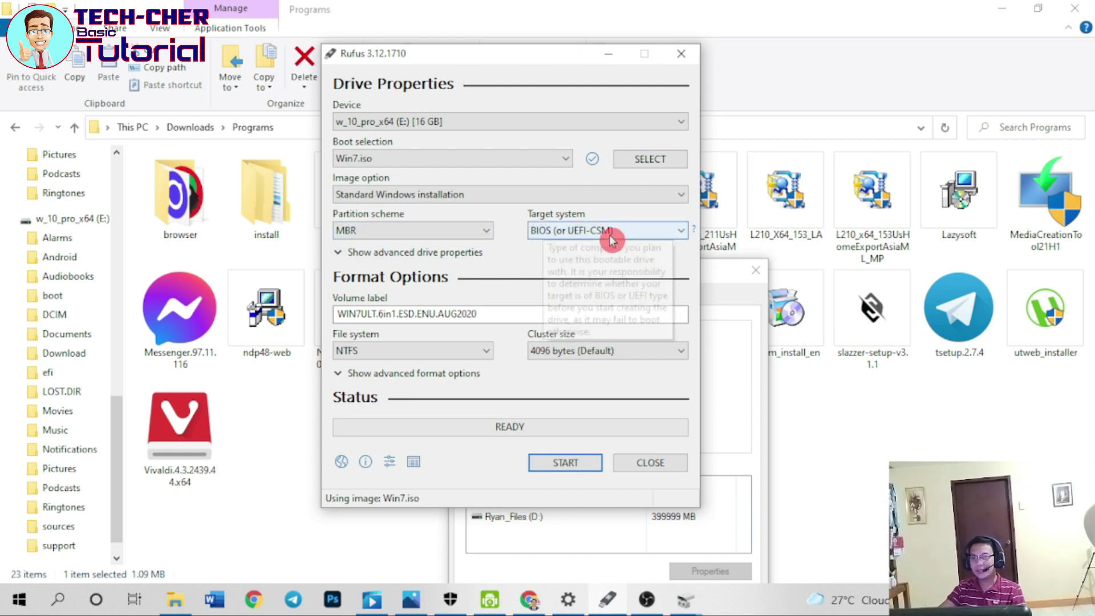
- Switch the partition scheme to GPT to compare the target system, and return it to MBR
click(413, 232)
click(388, 259)
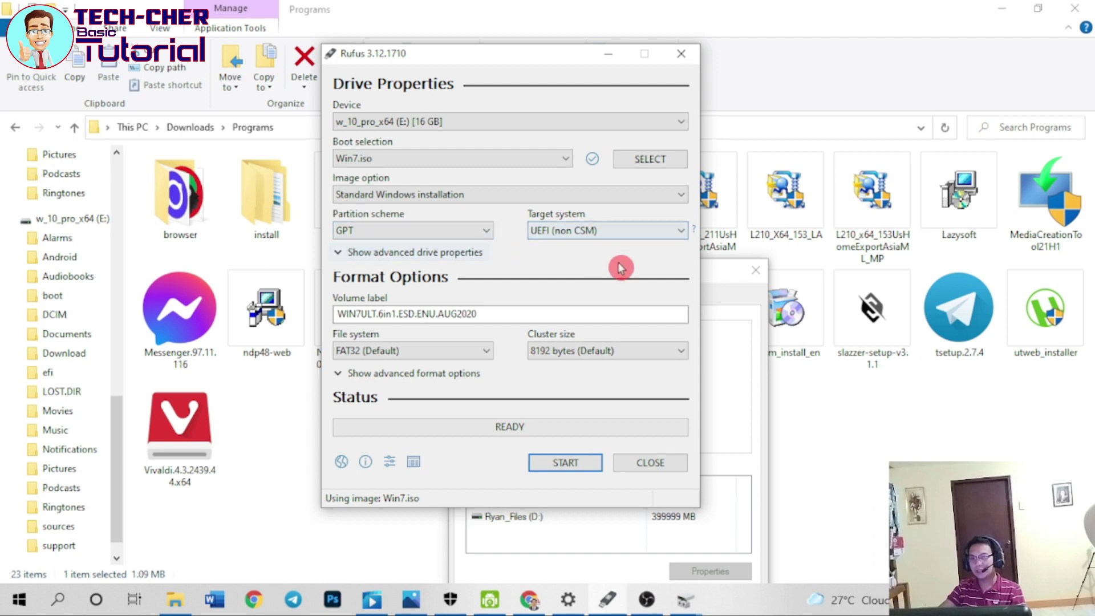
click(431, 234)
click(361, 249)
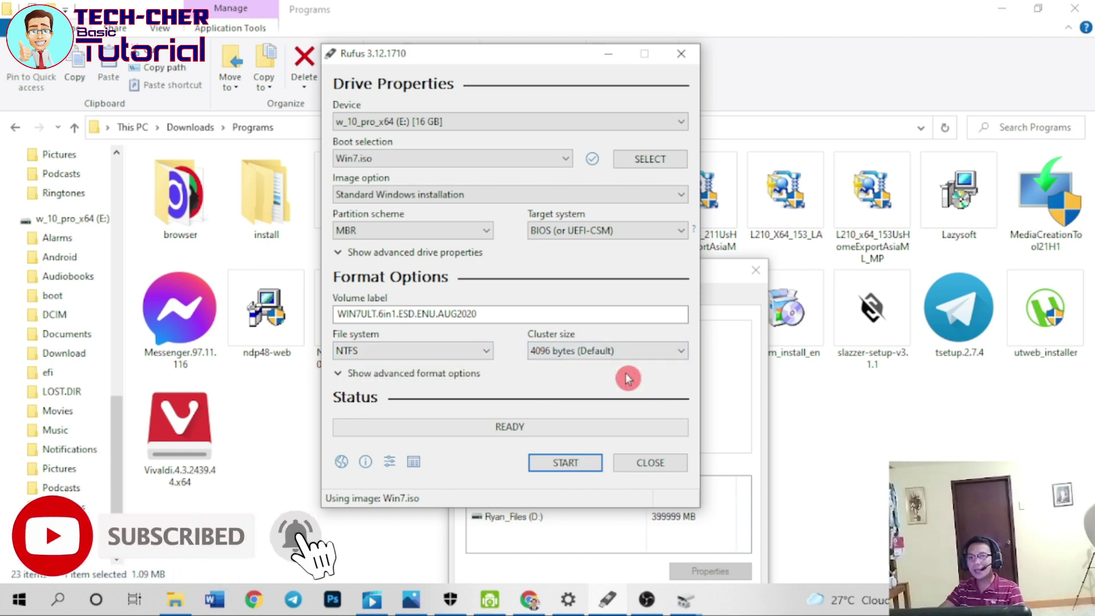
- Start writing the Win7.iso image to the 16 GB USB drive and accept erasing all its data
click(578, 466)
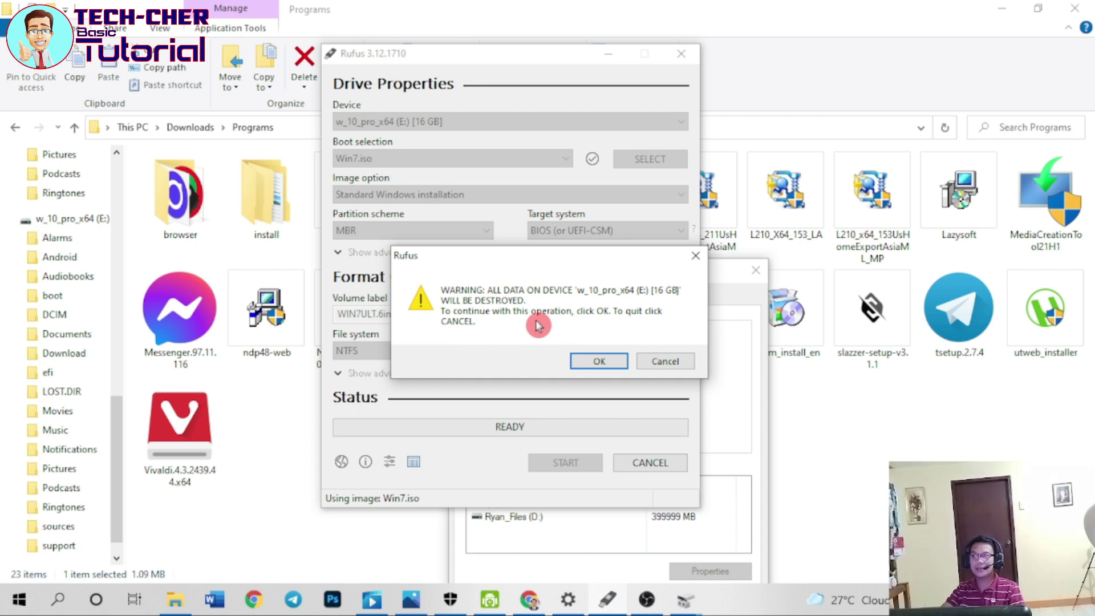
click(596, 361)
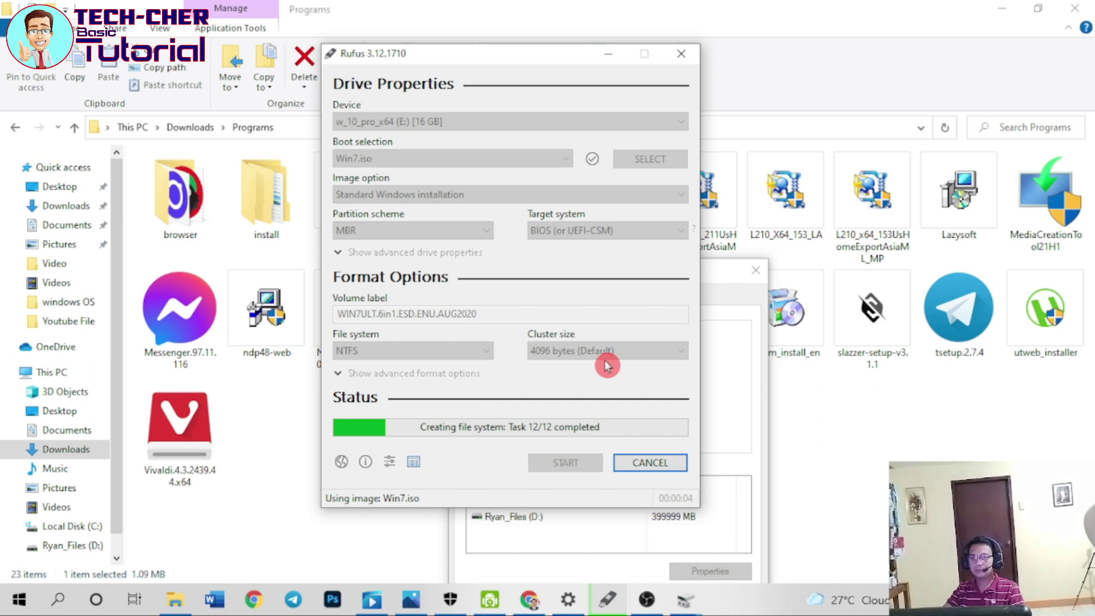
click(873, 501)
right_click(913, 599)
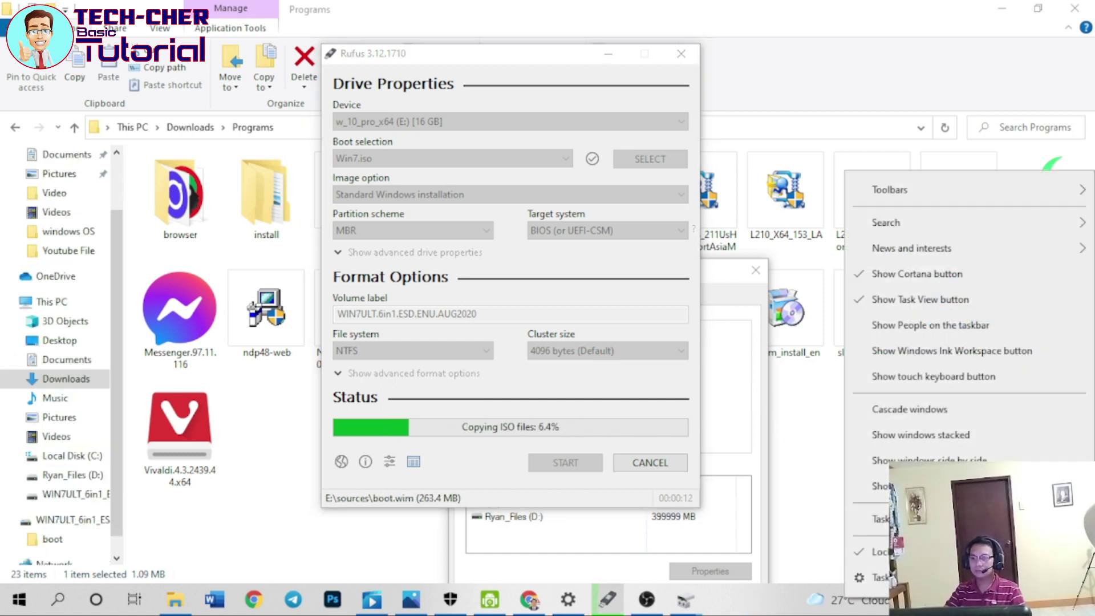
click(797, 477)
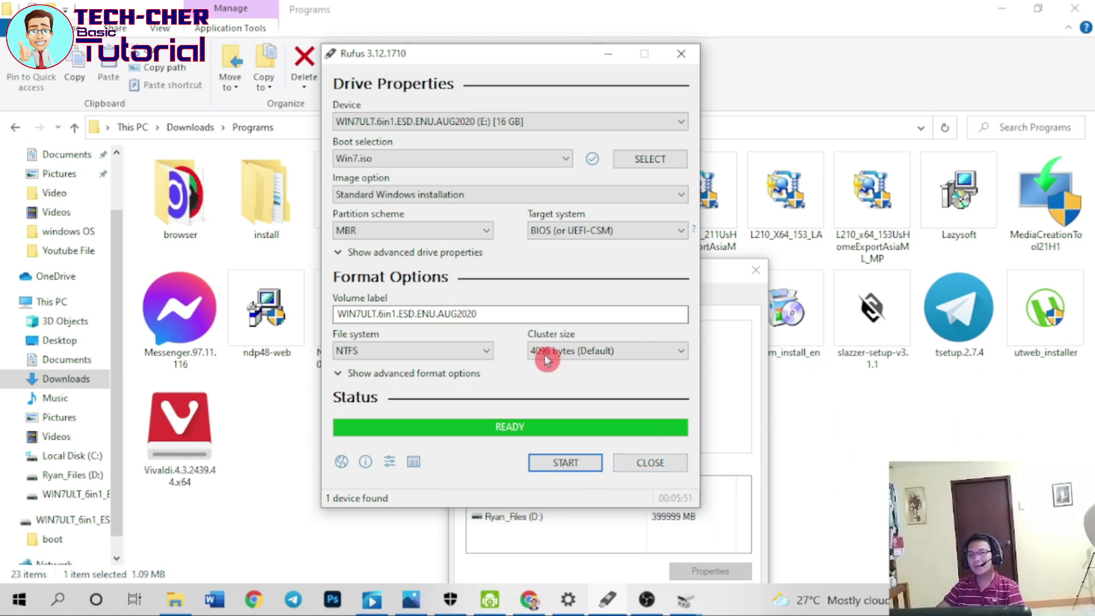
- Close Rufus and safely eject the finished Windows 7 USB drive
click(661, 469)
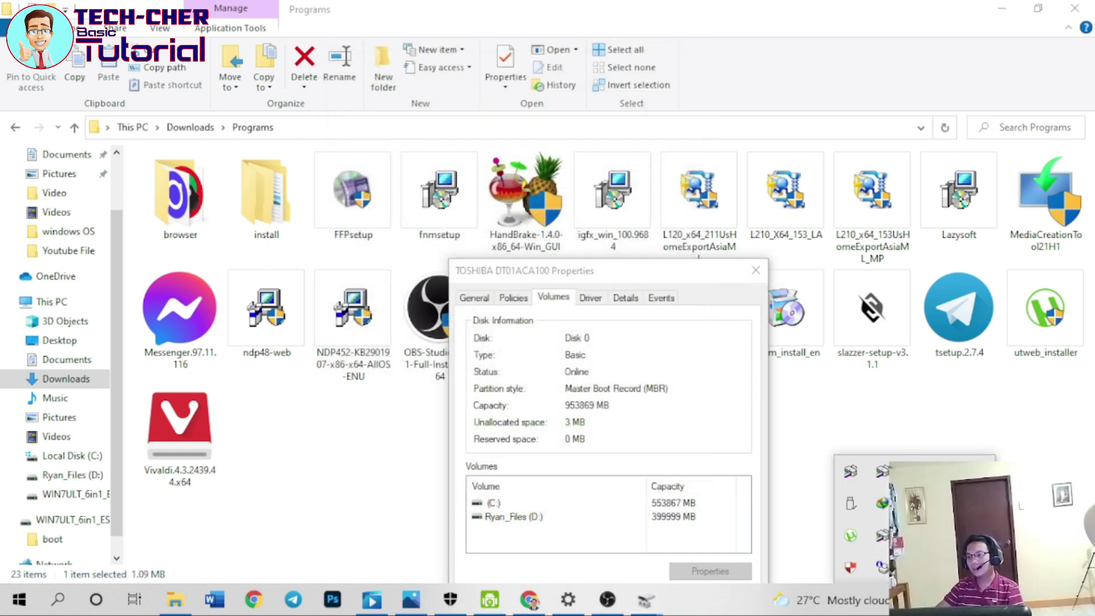
click(850, 509)
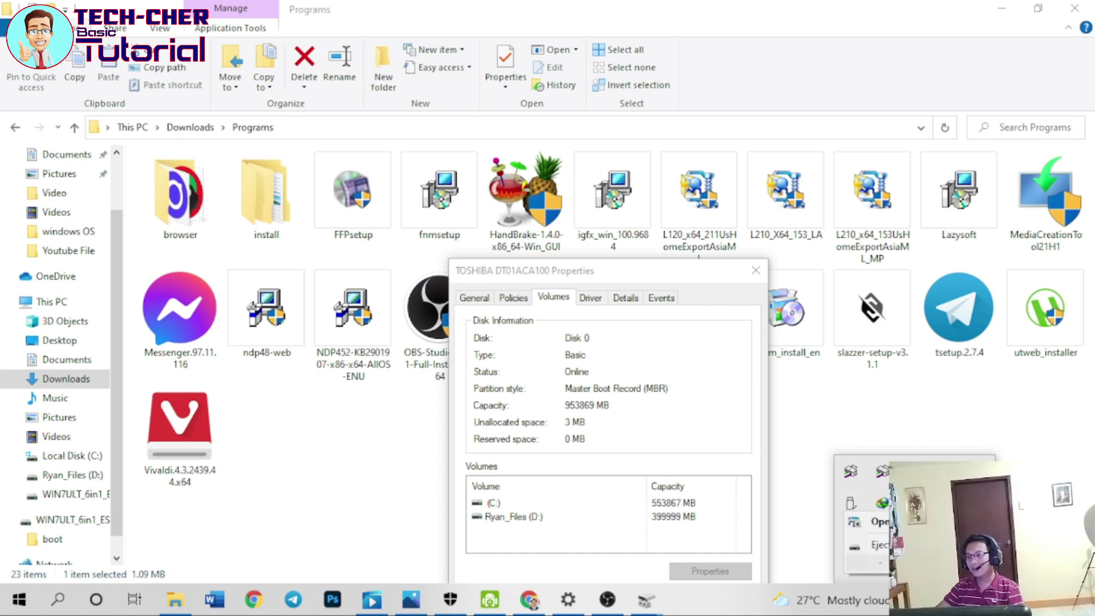
click(873, 545)
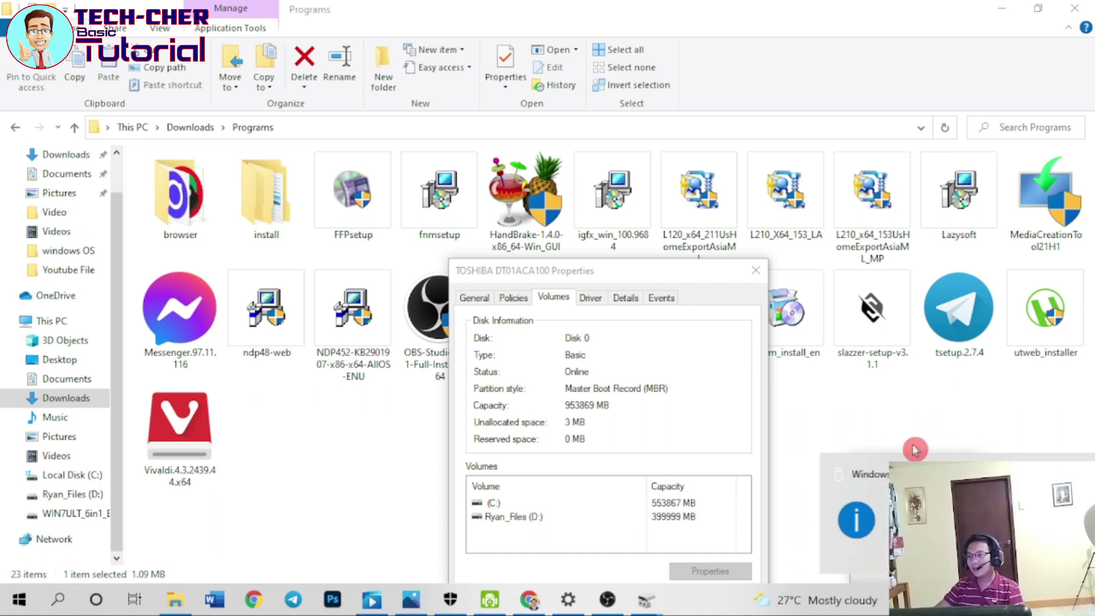